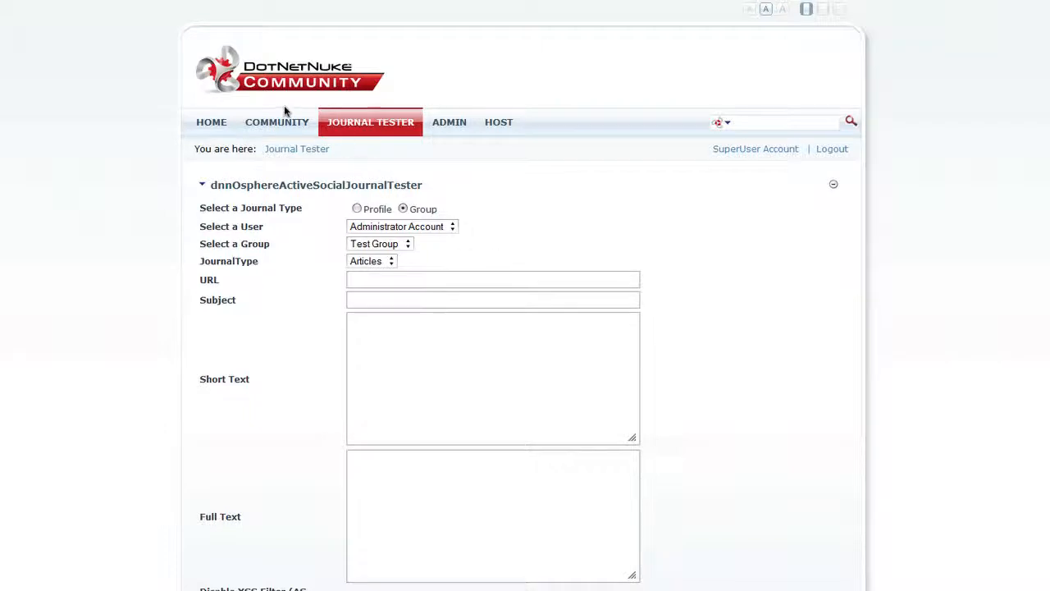
Step: View the journal entries on the Community page and return to the Journal Tester page
mouse_move(280, 132)
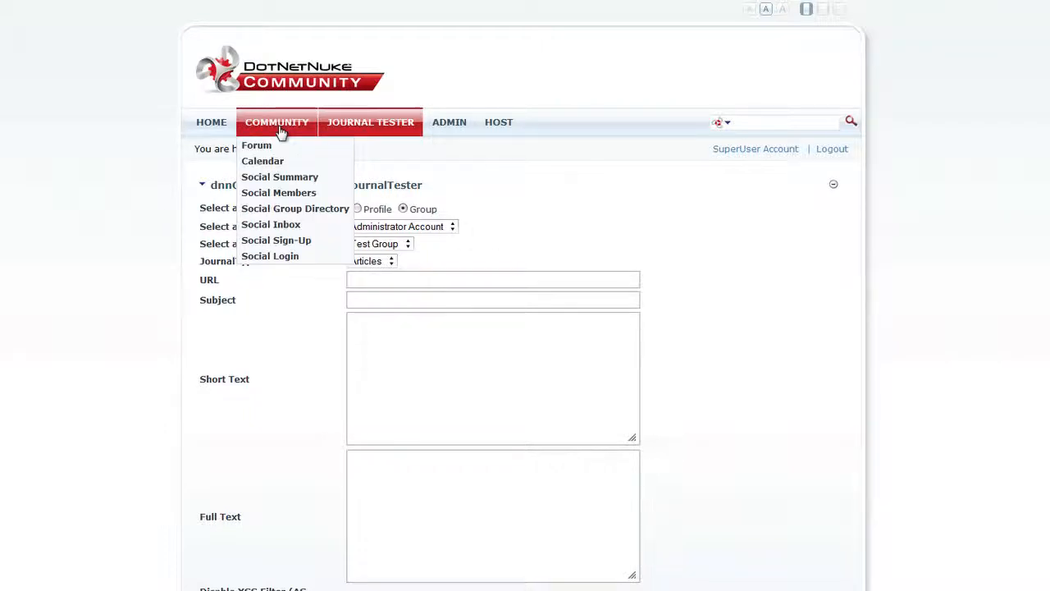
left_click(280, 127)
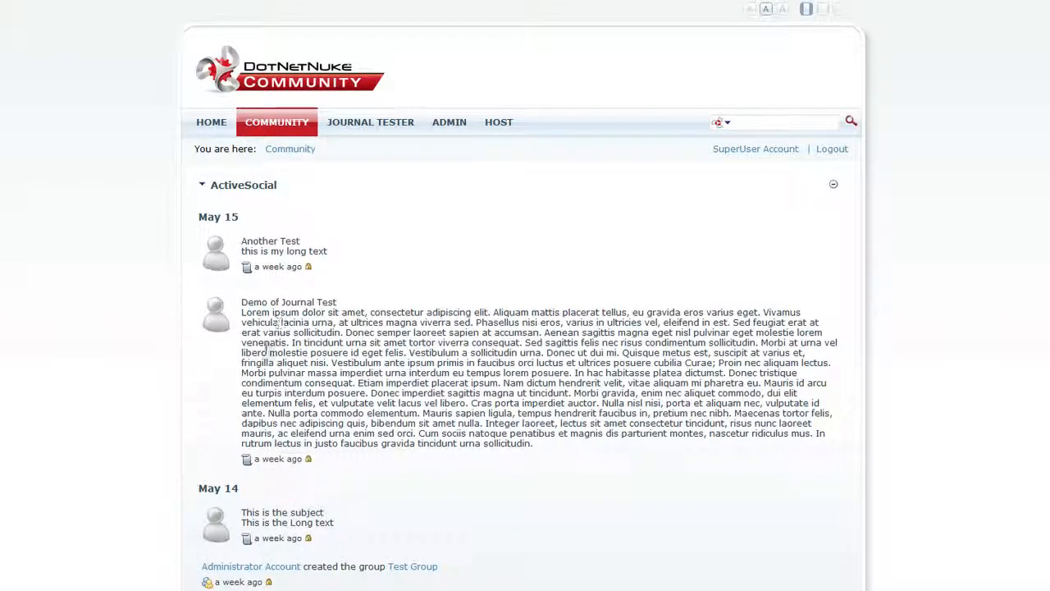
left_click(363, 131)
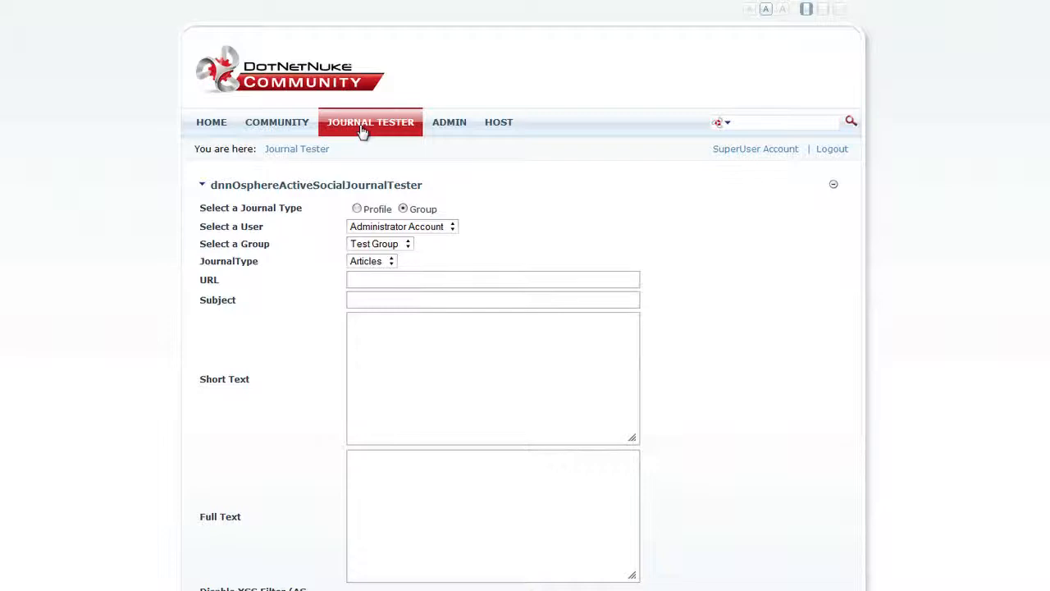
Step: Set the journal tester to Profile with a user other than the administrator, and check which journal types are offered
left_click(376, 210)
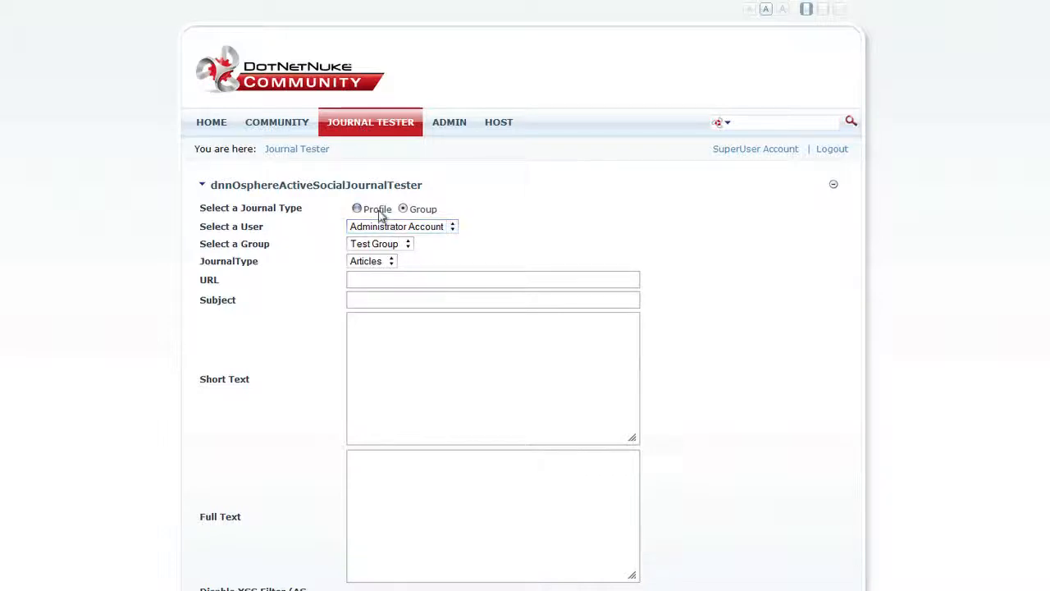
left_click(430, 231)
left_click(422, 251)
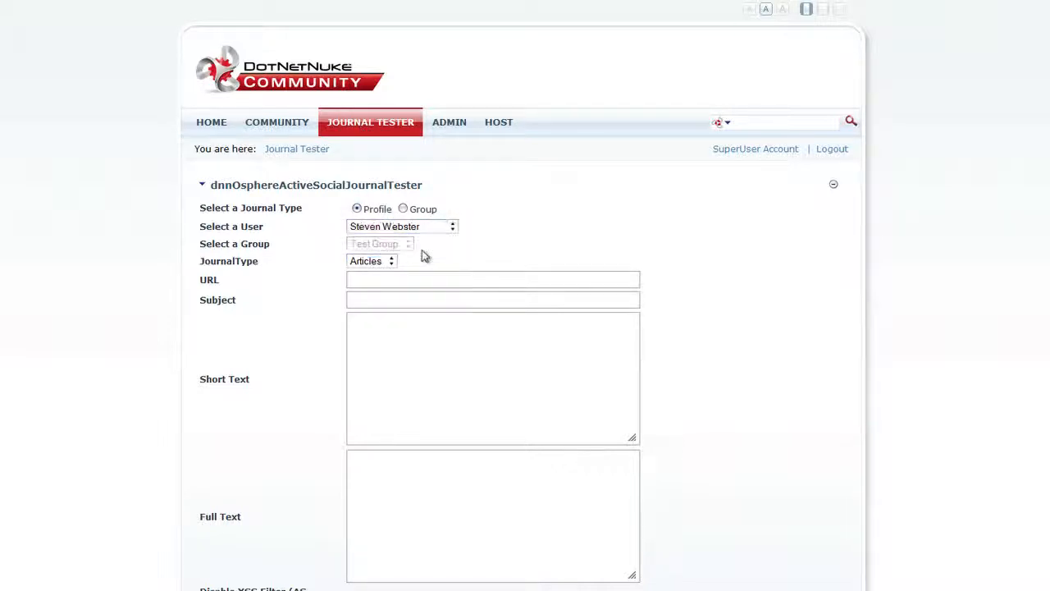
left_click(389, 260)
left_click(389, 261)
Step: Open the Journal settings in the Community page's Active Social control panel and go to Available Journal Types
left_click(264, 121)
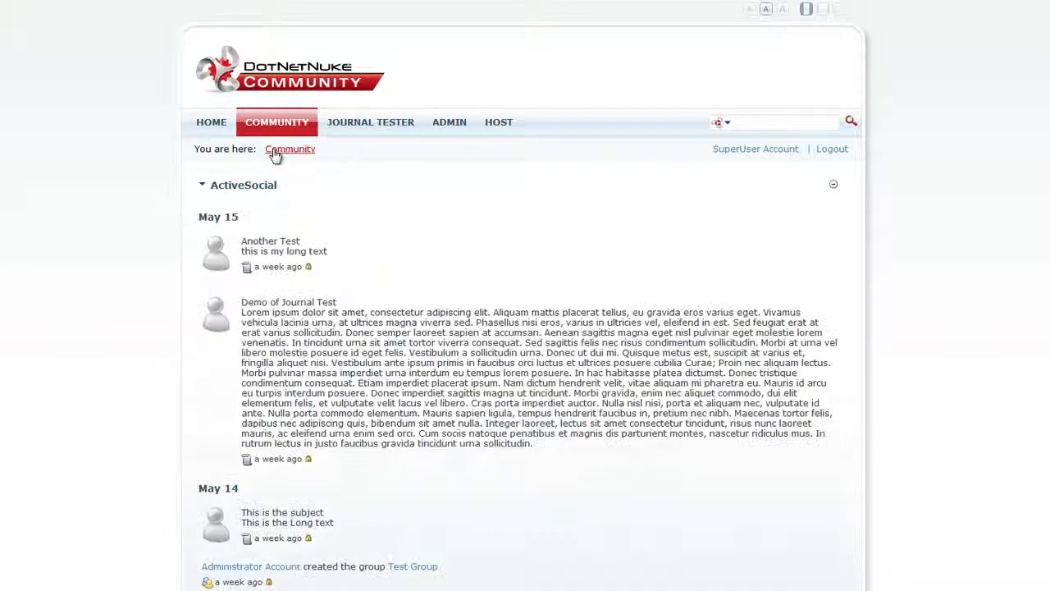
mouse_move(211, 169)
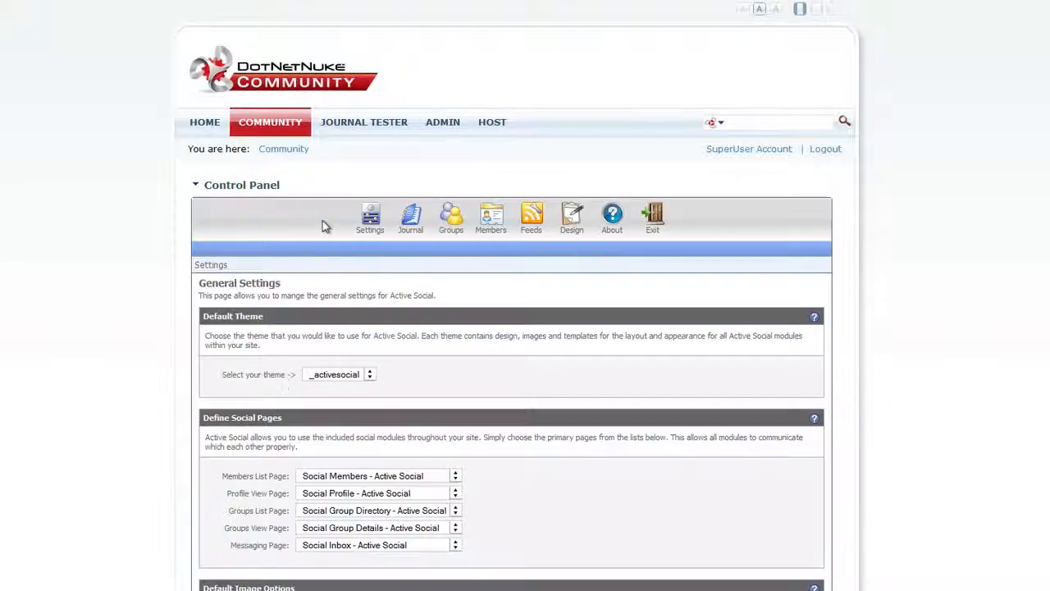
left_click(415, 218)
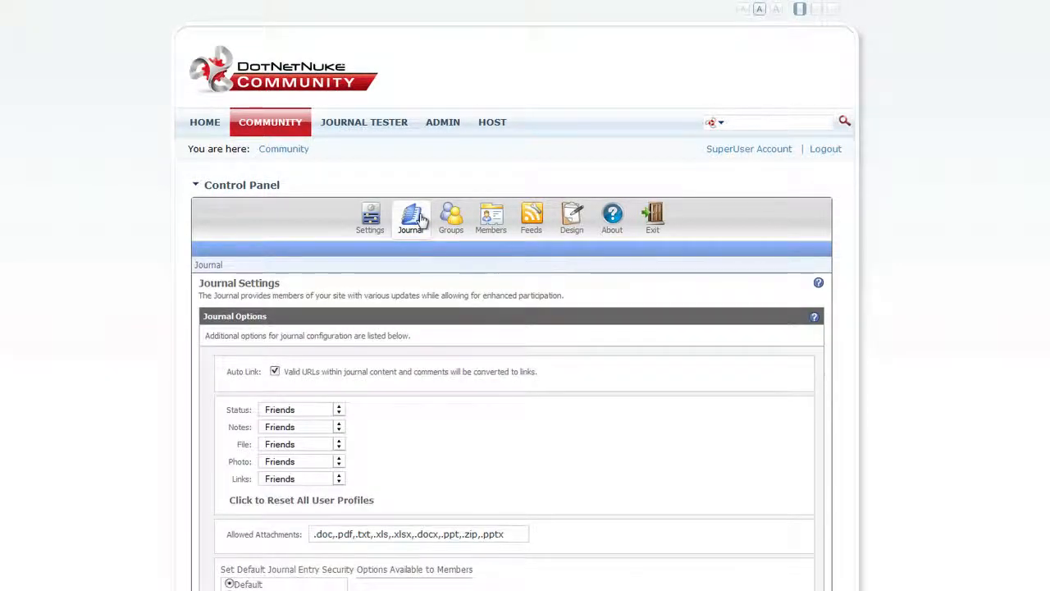
scroll(419, 218, "down", 5)
scroll(419, 215, "up", 4)
scroll(419, 215, "down", 5)
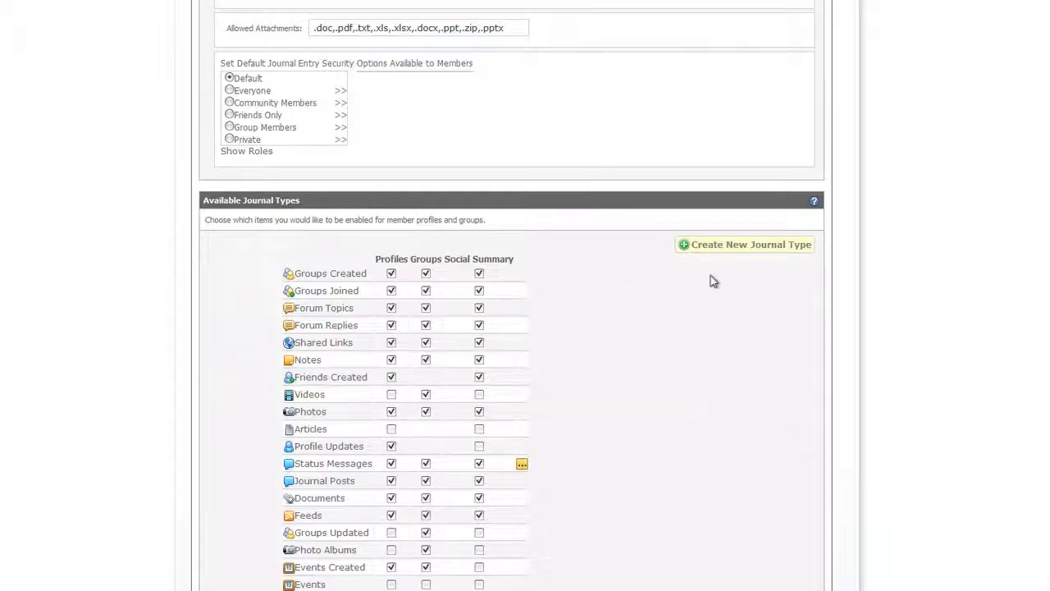
Step: Create a new journal type named UVG, available to Profiles, with notifications on, enabled, and with the film strip icon
left_click(740, 246)
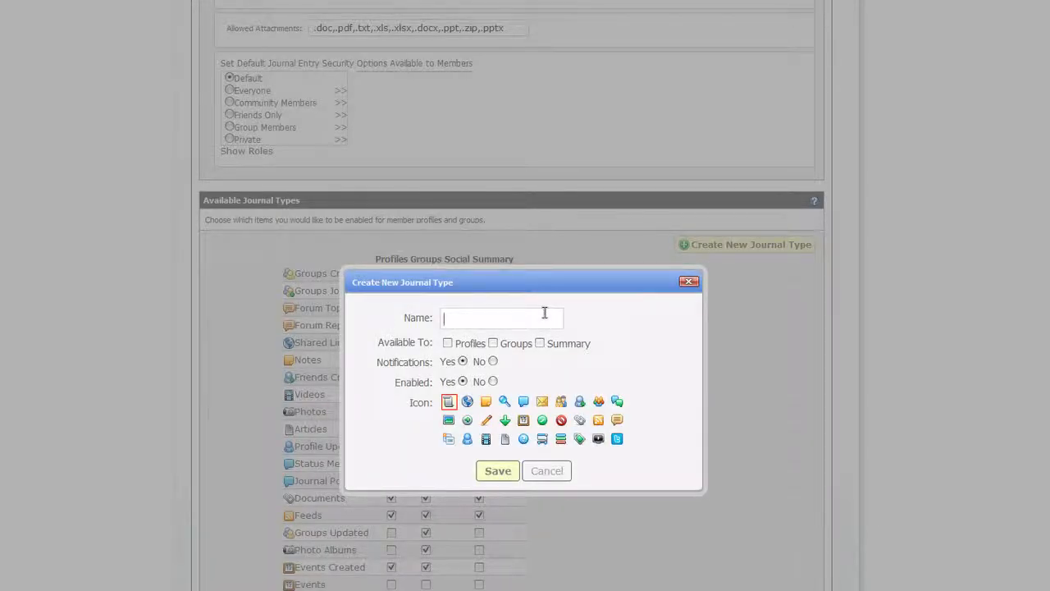
left_click(447, 343)
left_click(492, 343)
left_click(493, 344)
left_click_drag(377, 362, 433, 362)
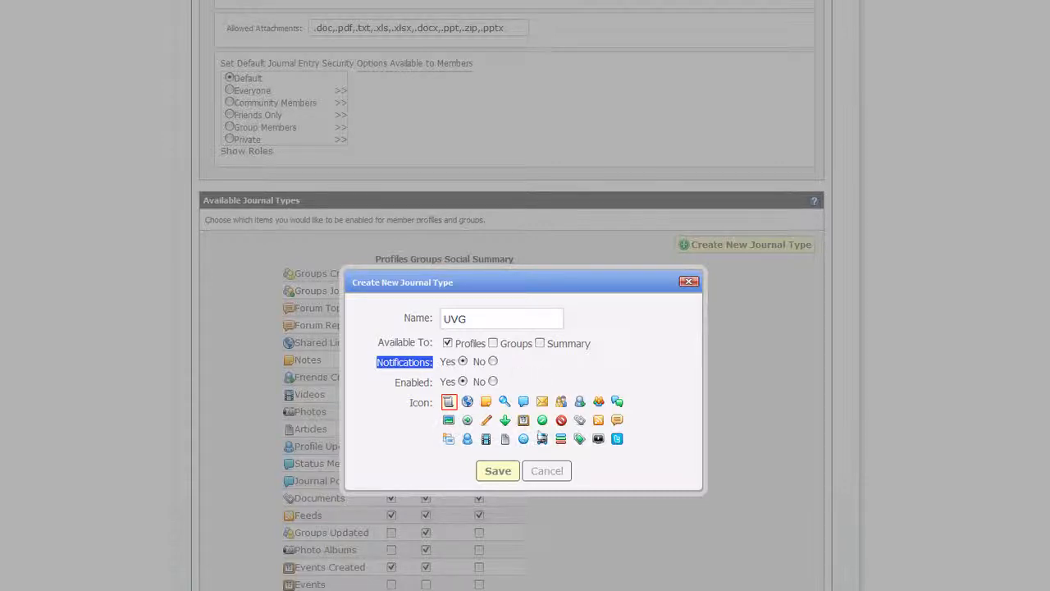
left_click(485, 439)
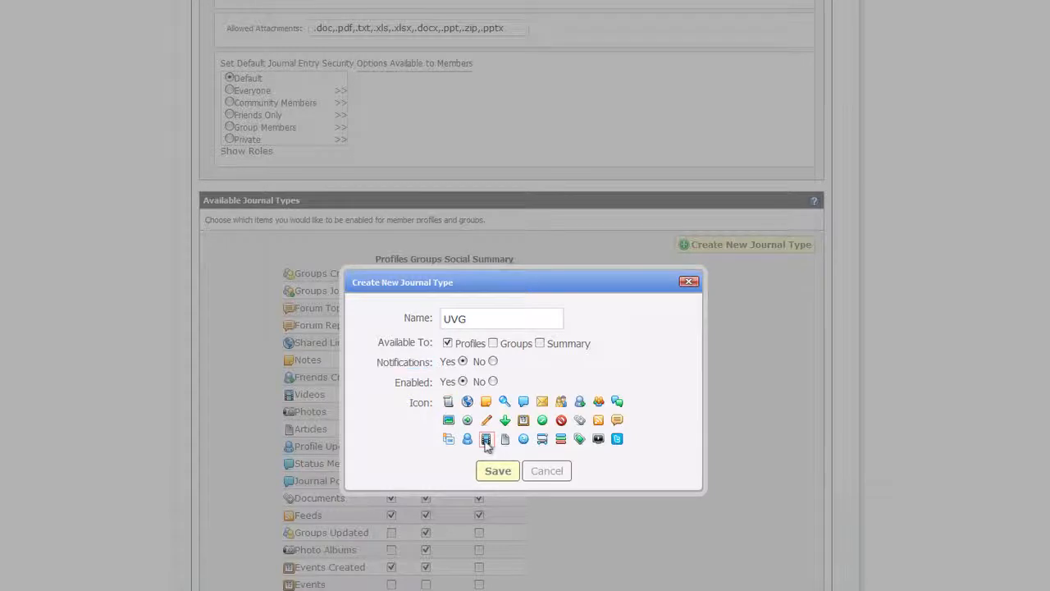
left_click(495, 473)
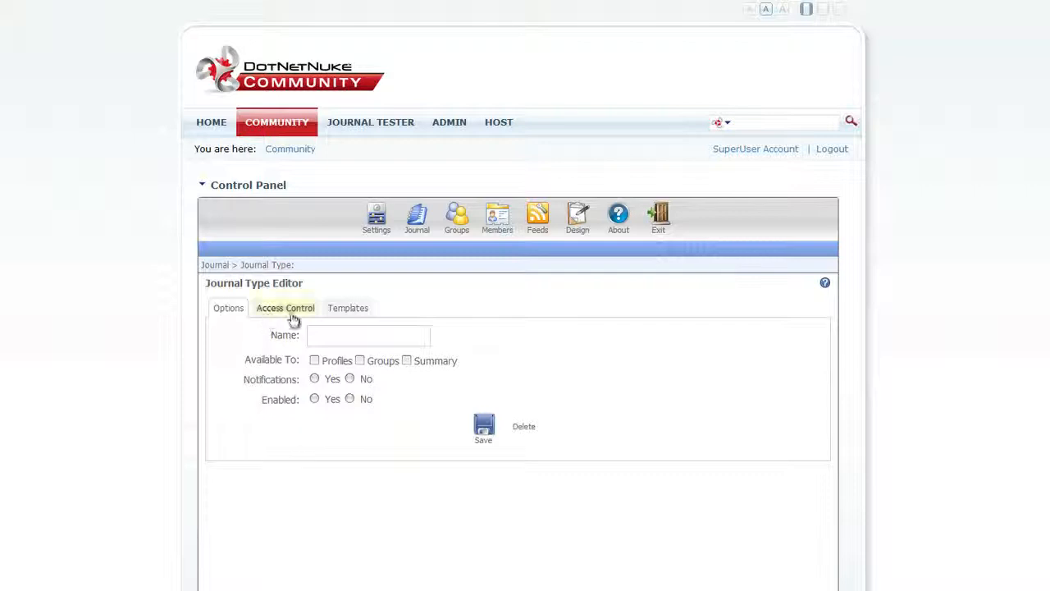
Step: Enter UVG as the name in the journal type editor, with Profiles availability and Enabled set to Yes, and save the options
left_click(312, 334)
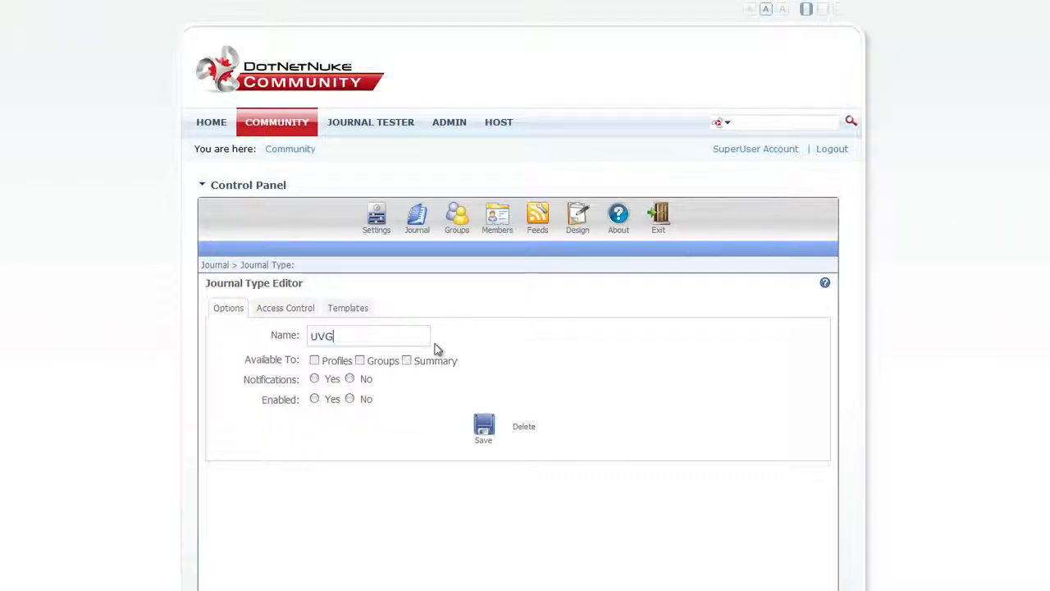
type("UVGVideo")
left_click(314, 363)
left_click(406, 362)
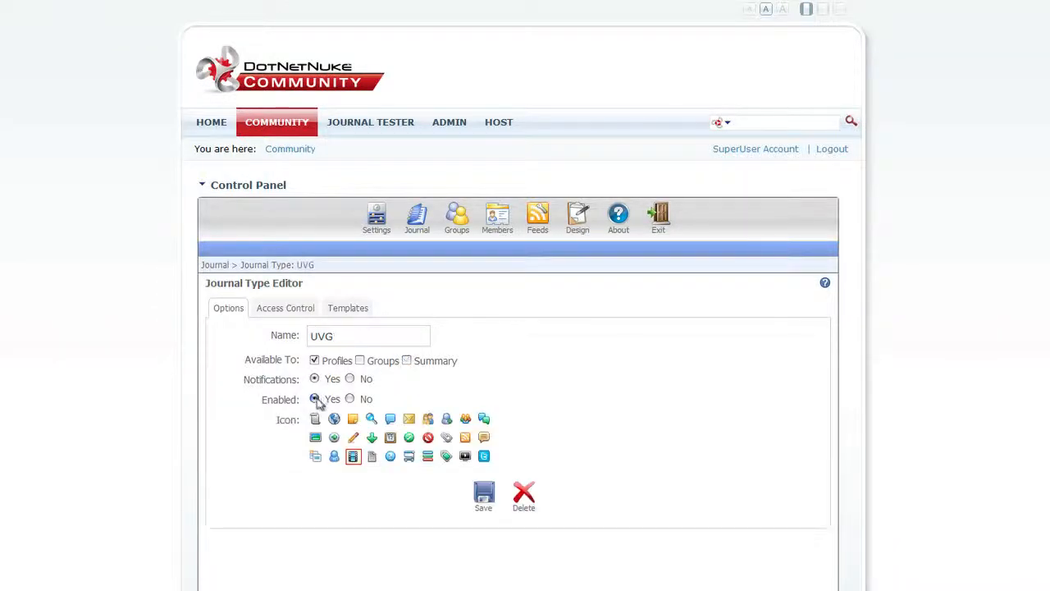
left_click(314, 398)
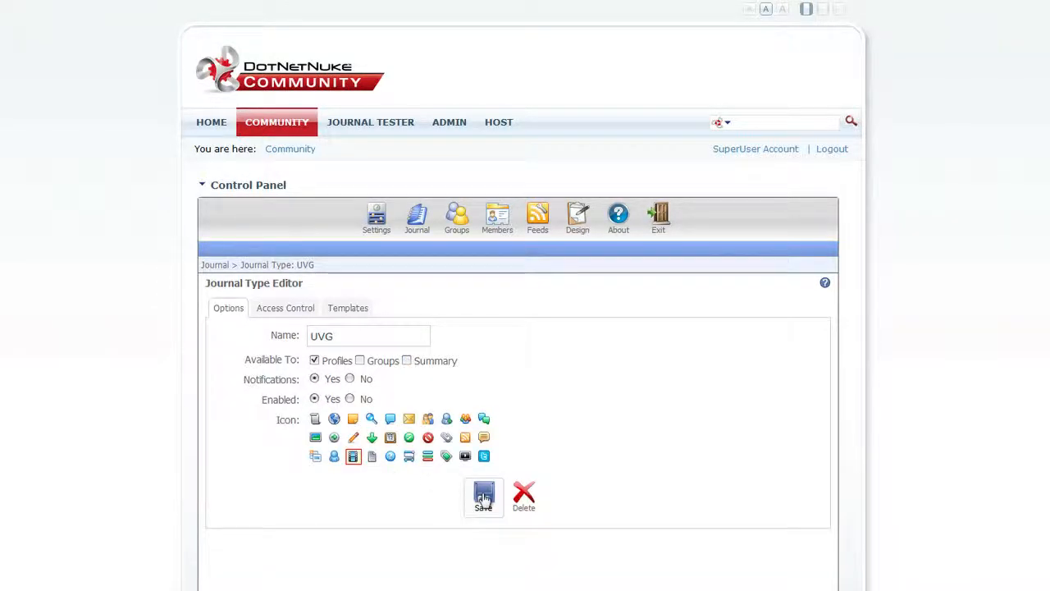
left_click(483, 495)
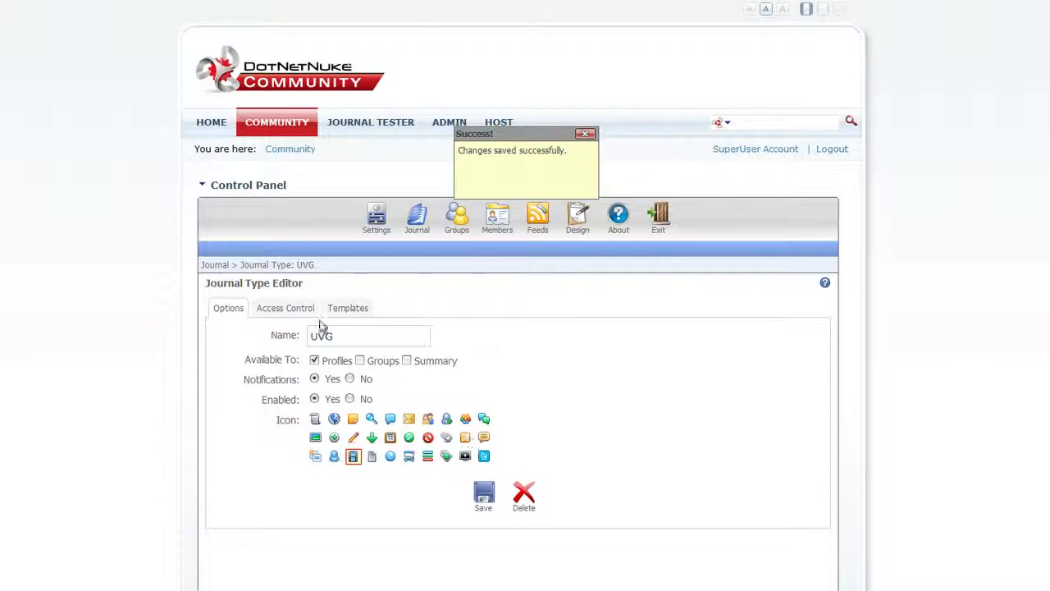
left_click(585, 134)
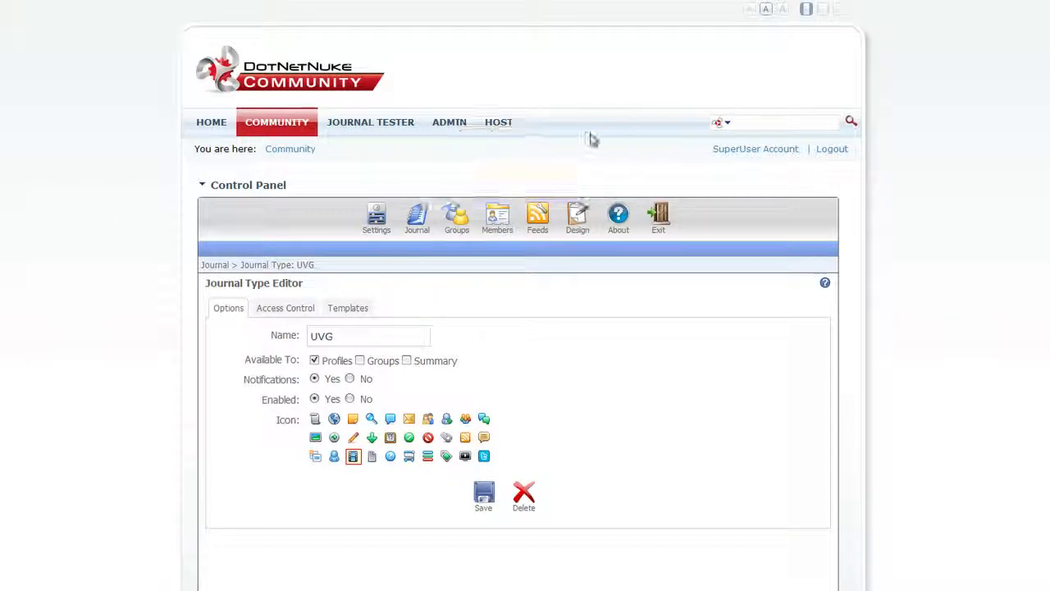
Step: Add an application named UVG to the journal type's access control
left_click(291, 310)
left_click(335, 338)
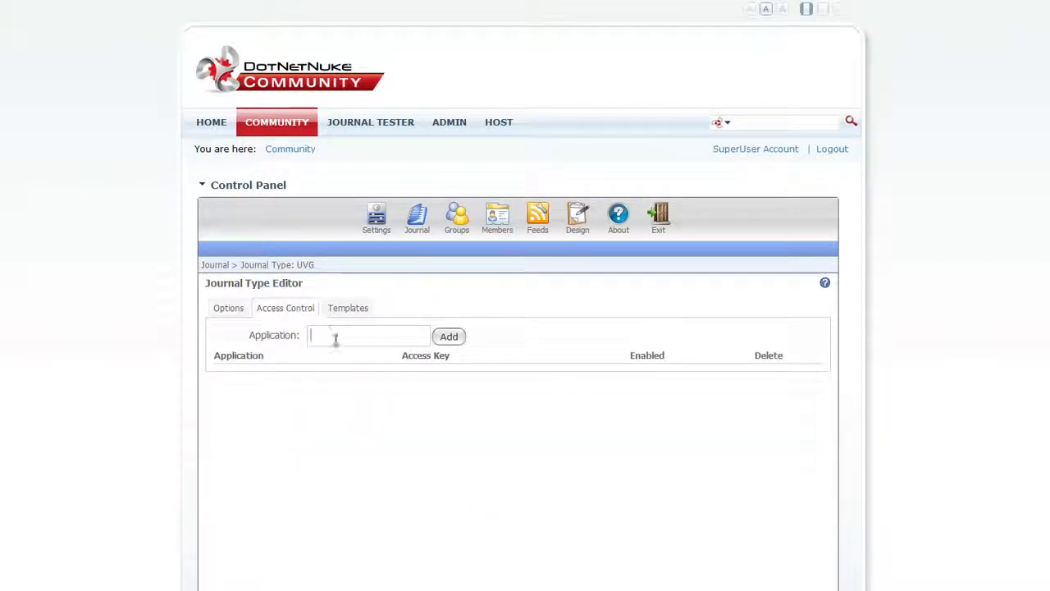
type("UVG")
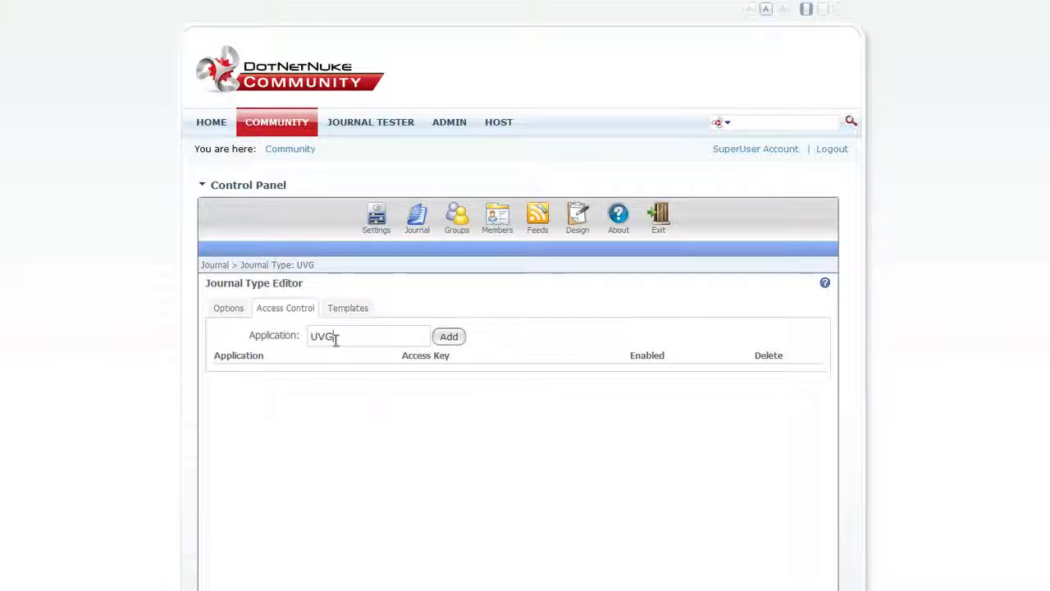
left_click(452, 339)
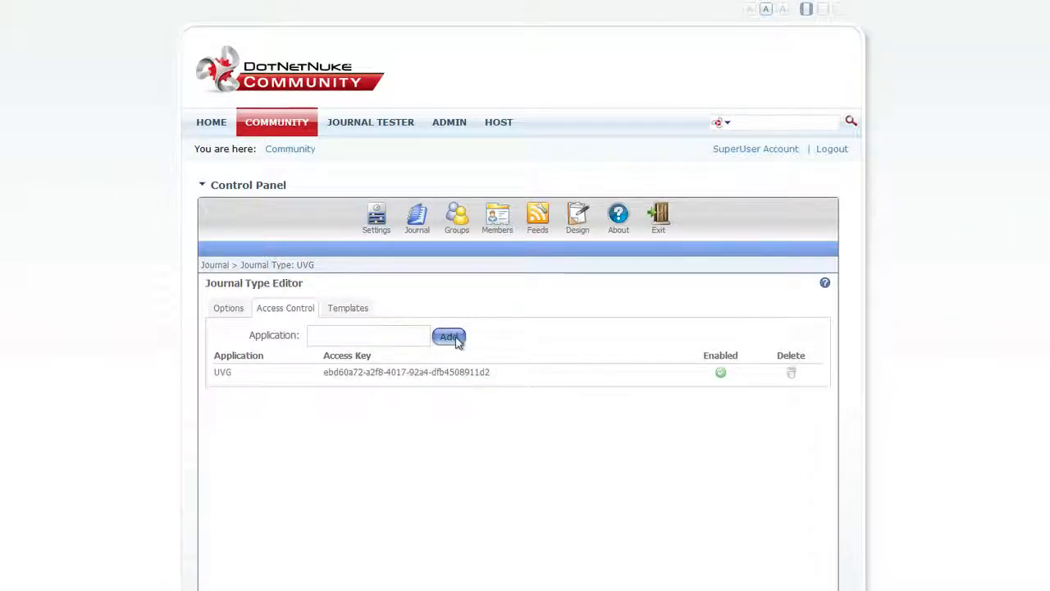
Step: Reopen the UVG journal type from the Journal settings, make it available to Summary as well, and save it
left_click(417, 217)
scroll(556, 412, "down", 7)
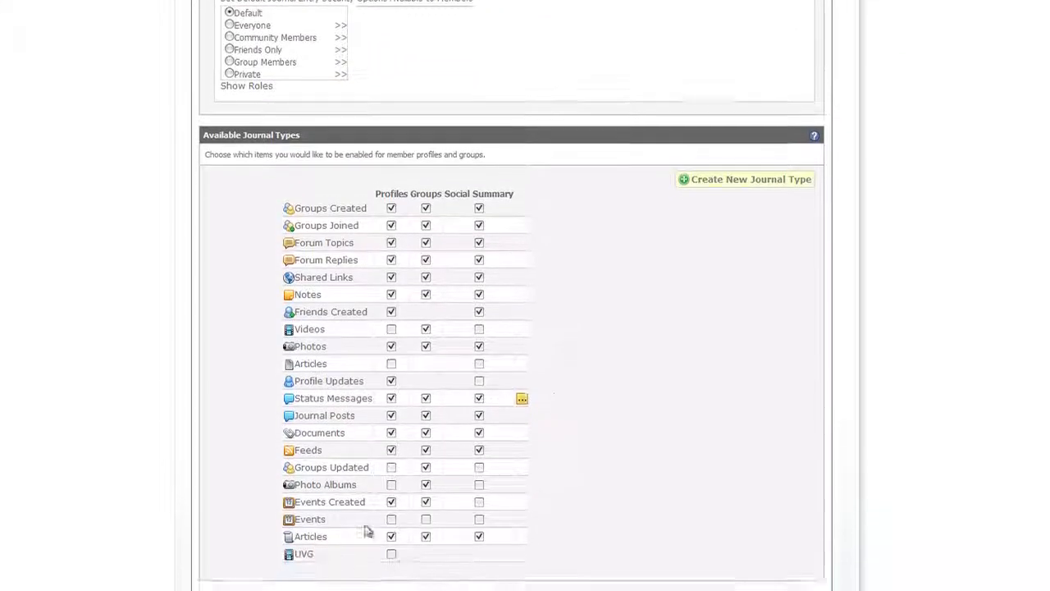
left_click(311, 528)
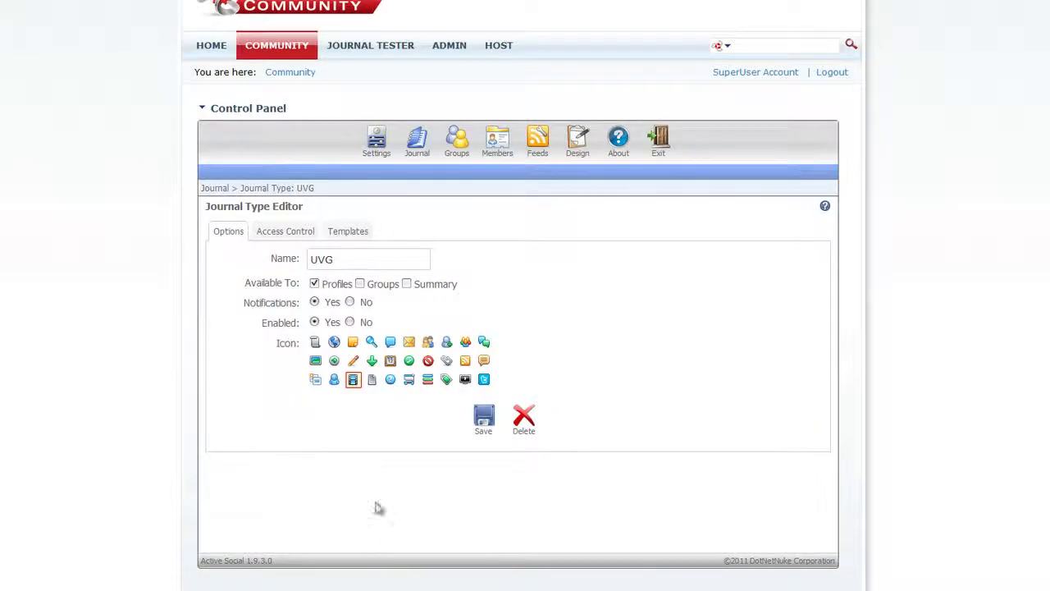
left_click(406, 284)
left_click(482, 422)
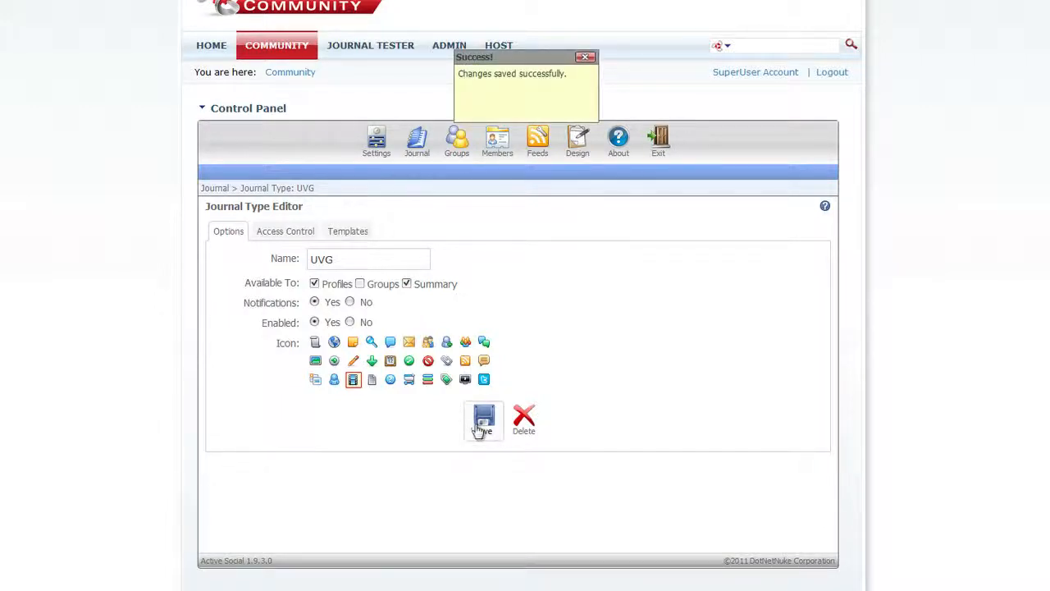
Step: Enable UVG for Profiles and Social Summary in the available journal types and save the Journal settings
left_click(414, 143)
scroll(359, 297, "down", 6)
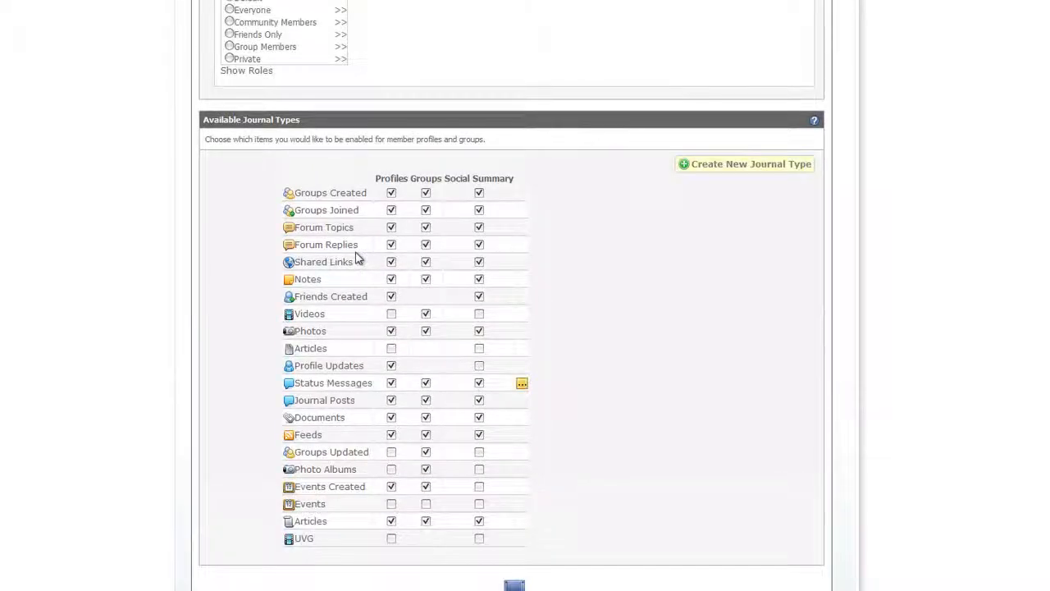
left_click(391, 540)
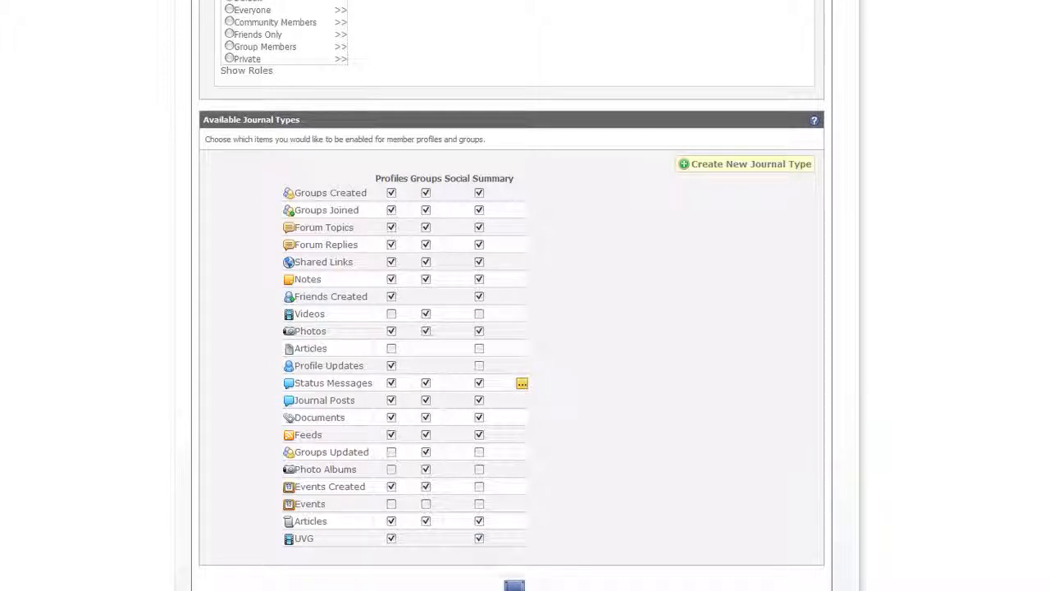
left_click(514, 585)
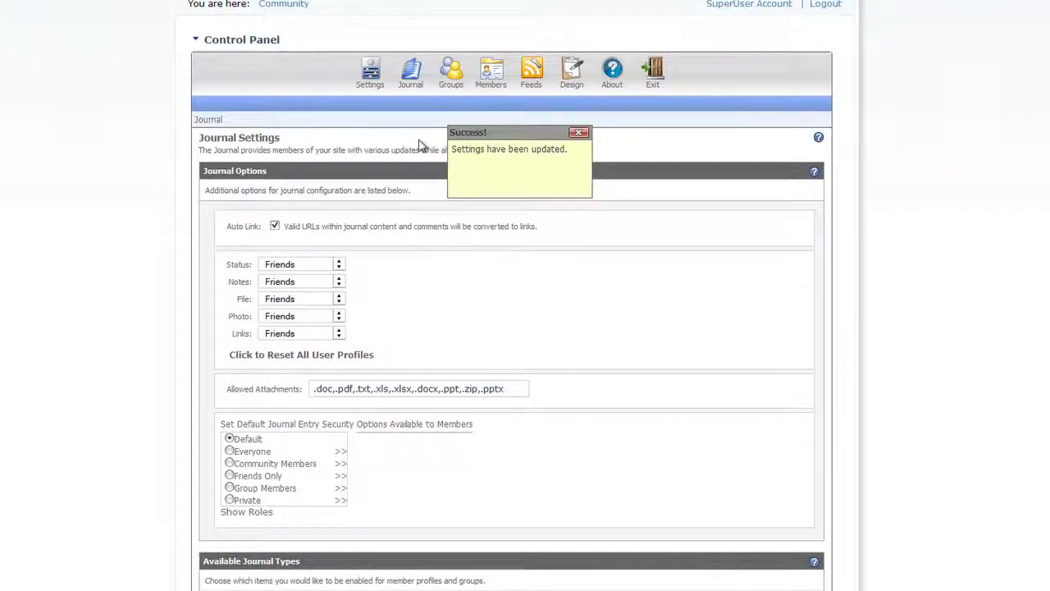
Step: Set up a Profile entry in the Journal Tester for the non-administrator user, with journal type UVG
scroll(394, 99, "up", 2)
left_click(350, 39)
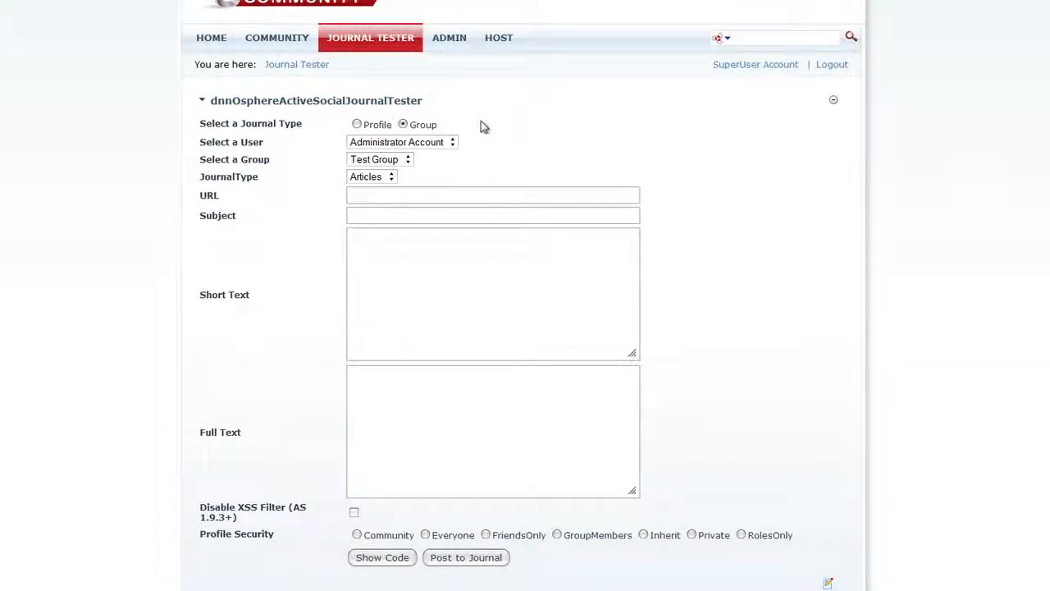
left_click(357, 123)
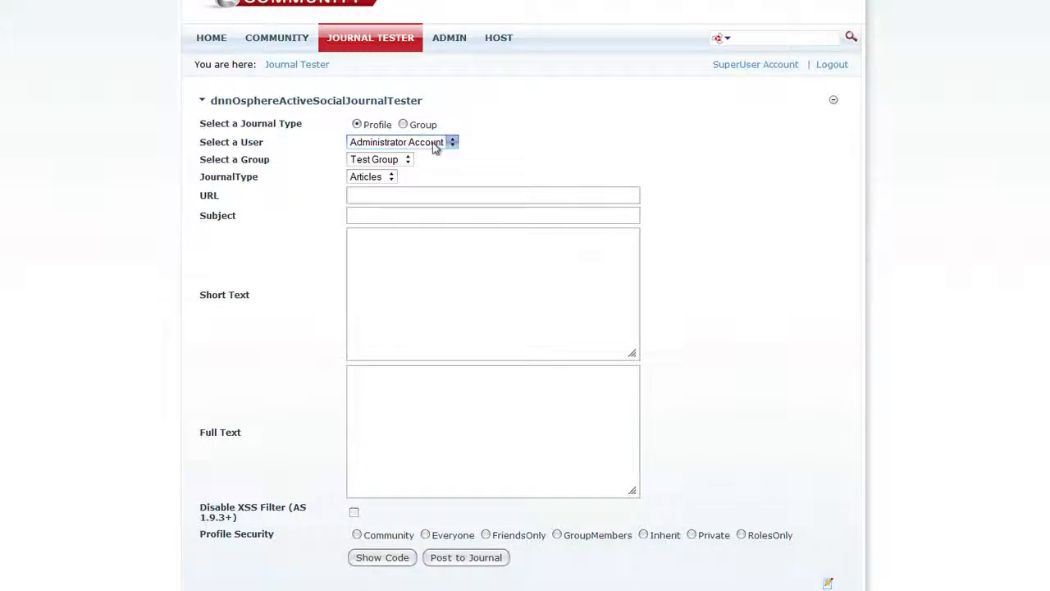
left_click(435, 146)
left_click(406, 167)
left_click(386, 179)
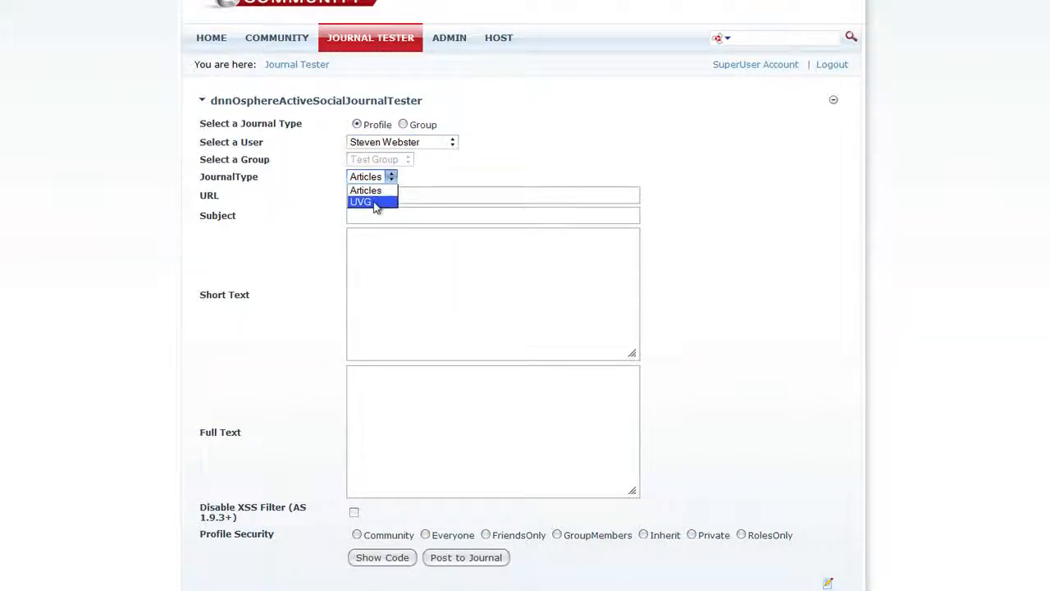
left_click(375, 203)
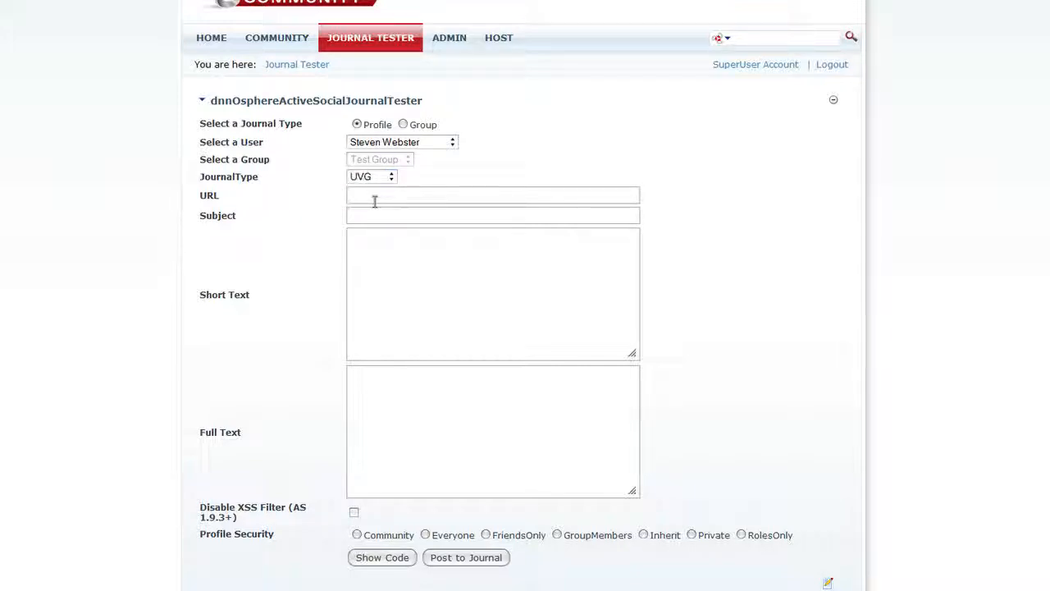
Step: Copy the address of the YouTube video "USGP of Cyclocross The Money Pit" into the journal tester's URL field
left_click(374, 199)
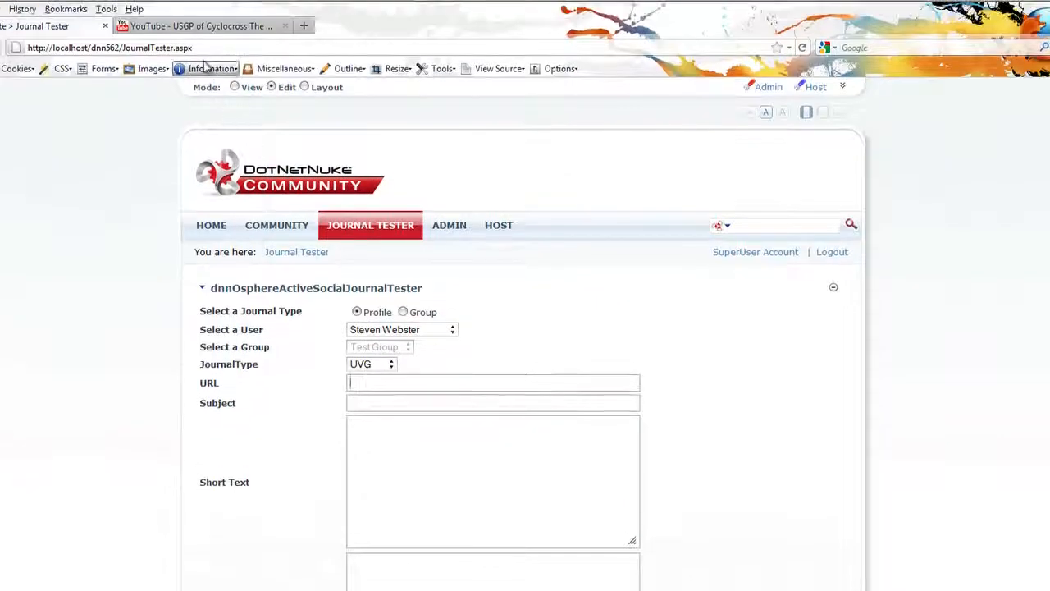
left_click(209, 27)
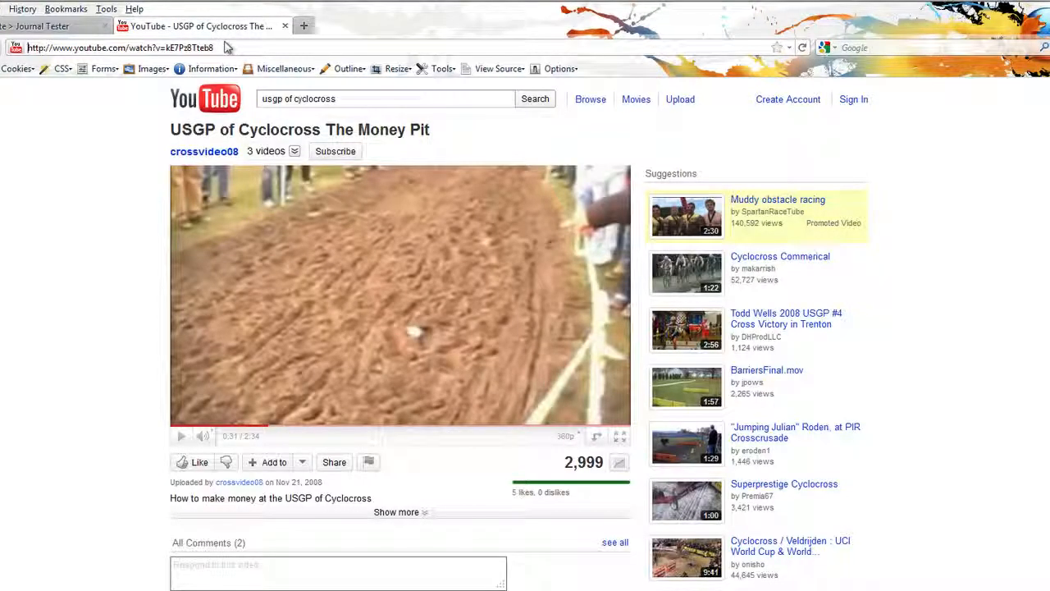
left_click_drag(228, 48, 26, 47)
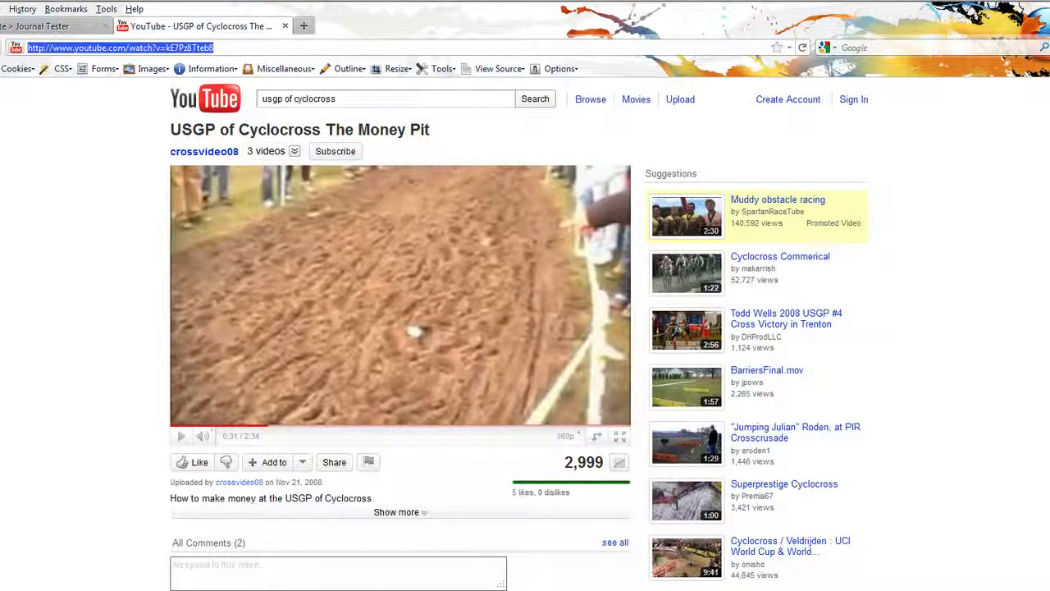
key("ctrl+c")
left_click(37, 25)
left_click(404, 382)
key("ctrl+v")
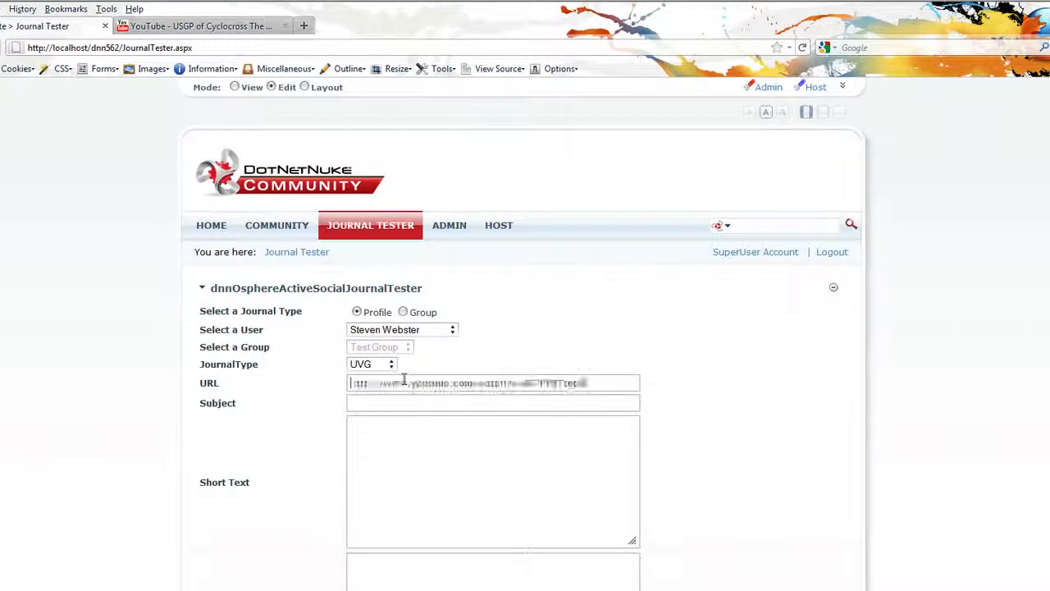
Step: Copy the YouTube video's title, "USGP of Cyclocross The Money Pit", into the journal tester's Subject field
left_click(410, 403)
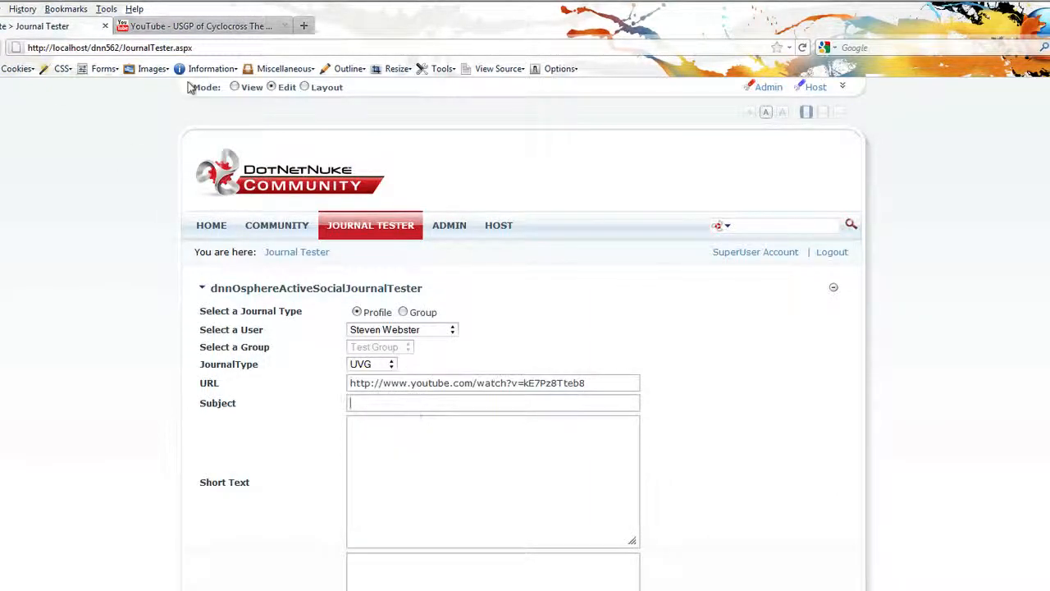
left_click(174, 27)
left_click_drag(433, 129, 176, 138)
right_click(177, 134)
left_click(211, 145)
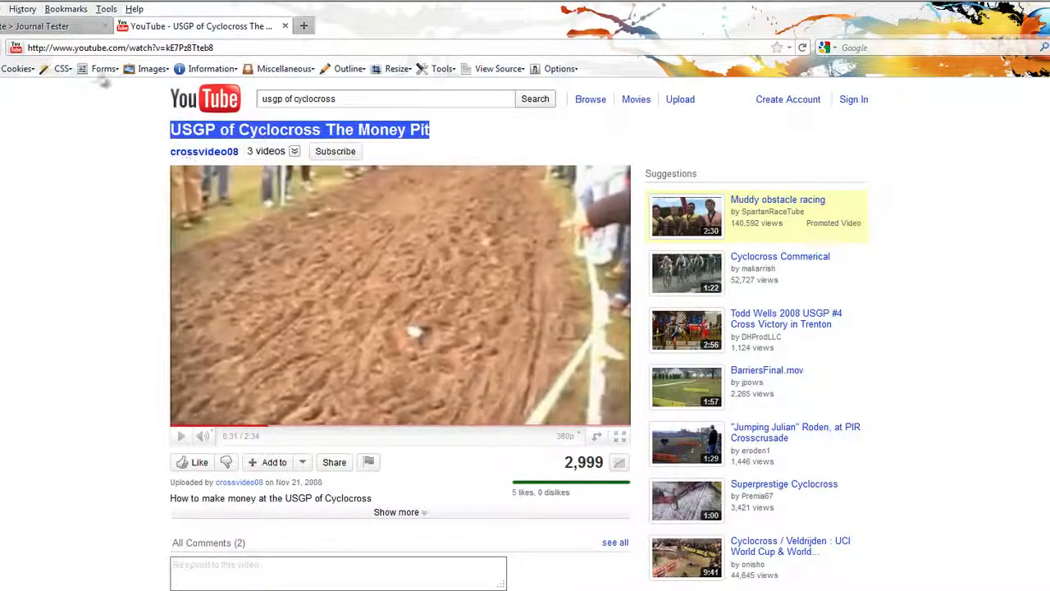
left_click(51, 27)
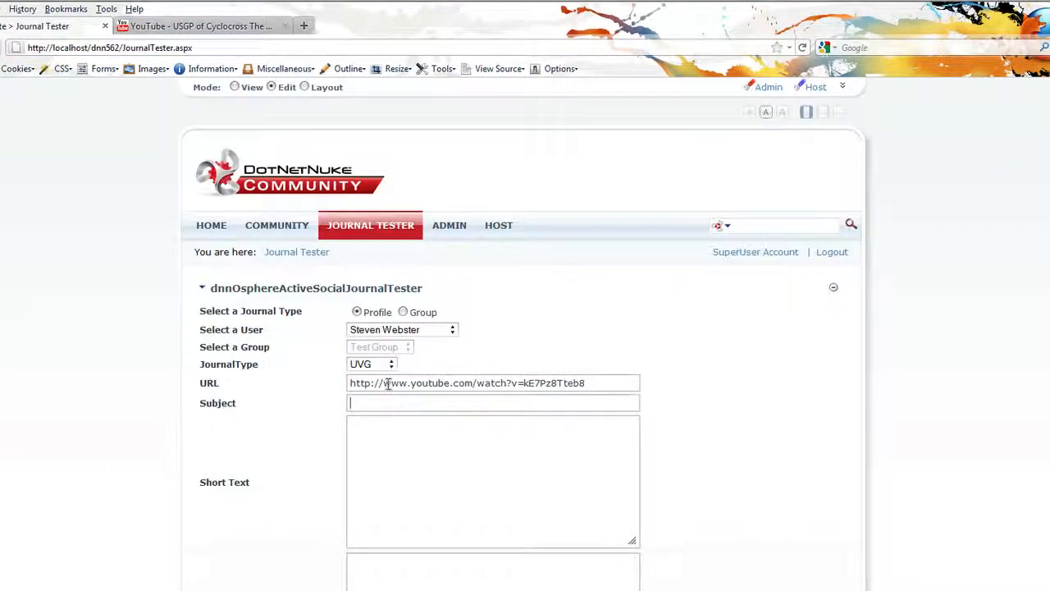
key("ctrl+v")
Step: Copy the video's description, "How to make money at the USGP of Cyclocross", from YouTube into the Short Text field
left_click(386, 432)
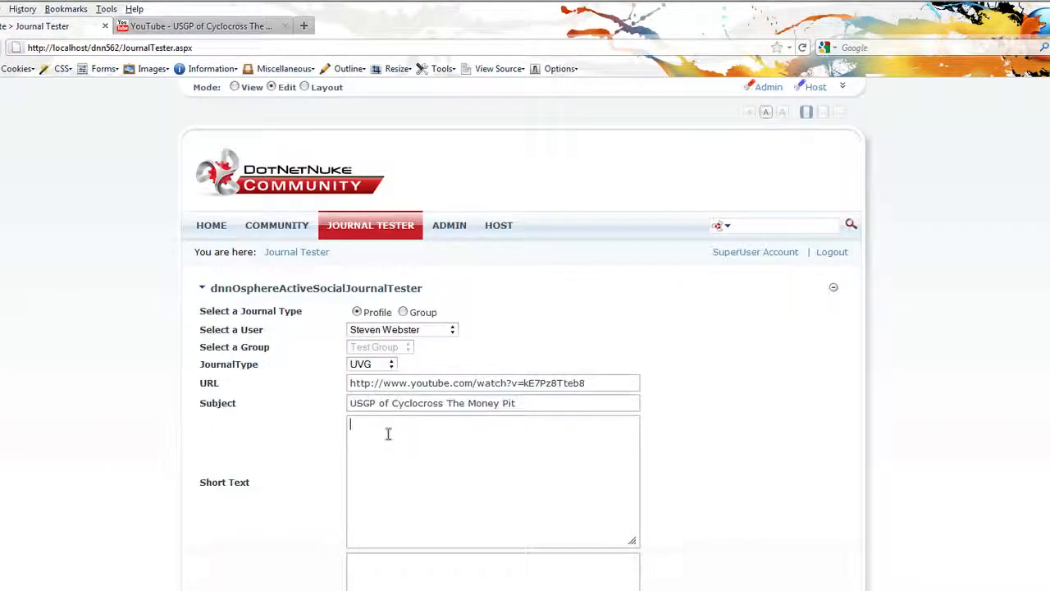
left_click(211, 27)
left_click(394, 510)
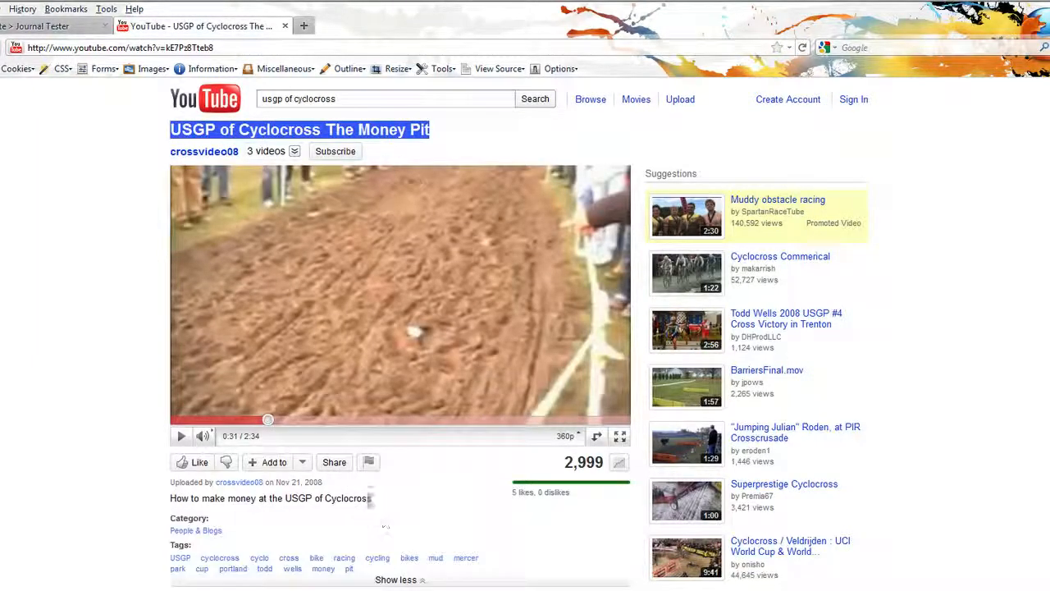
left_click_drag(370, 498, 173, 498)
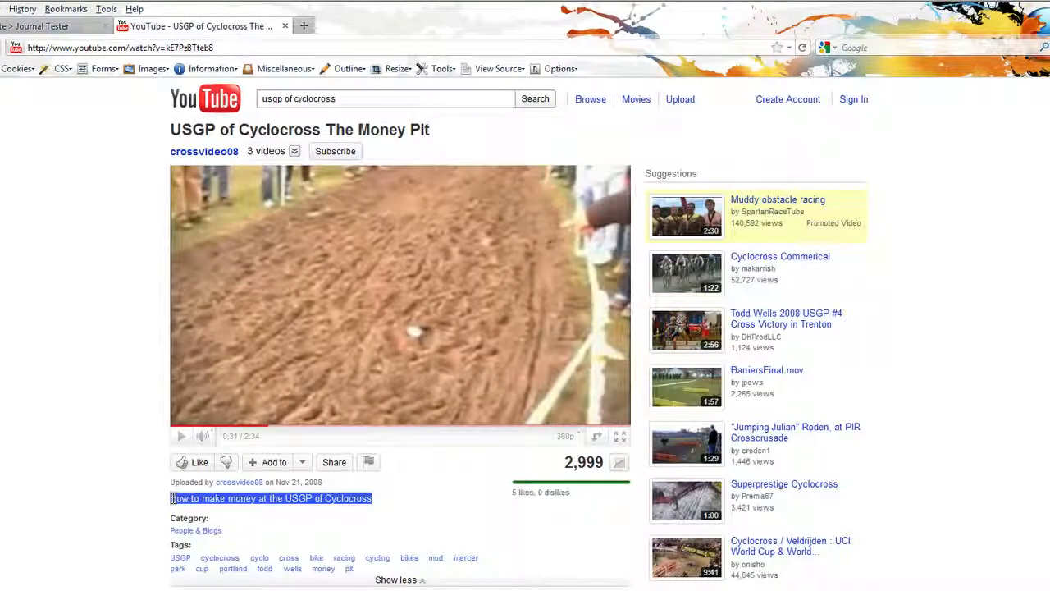
left_click(74, 26)
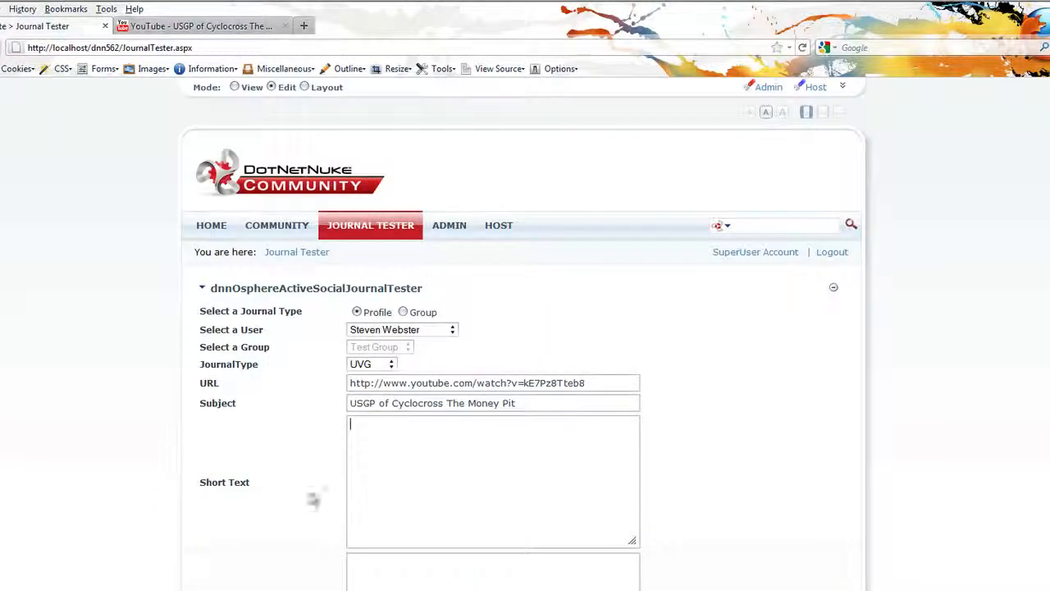
key("ctrl+v")
Step: Copy the YouTube video's old-style 560 × 349 embed code into the journal tester's Full Text field
left_click(410, 574)
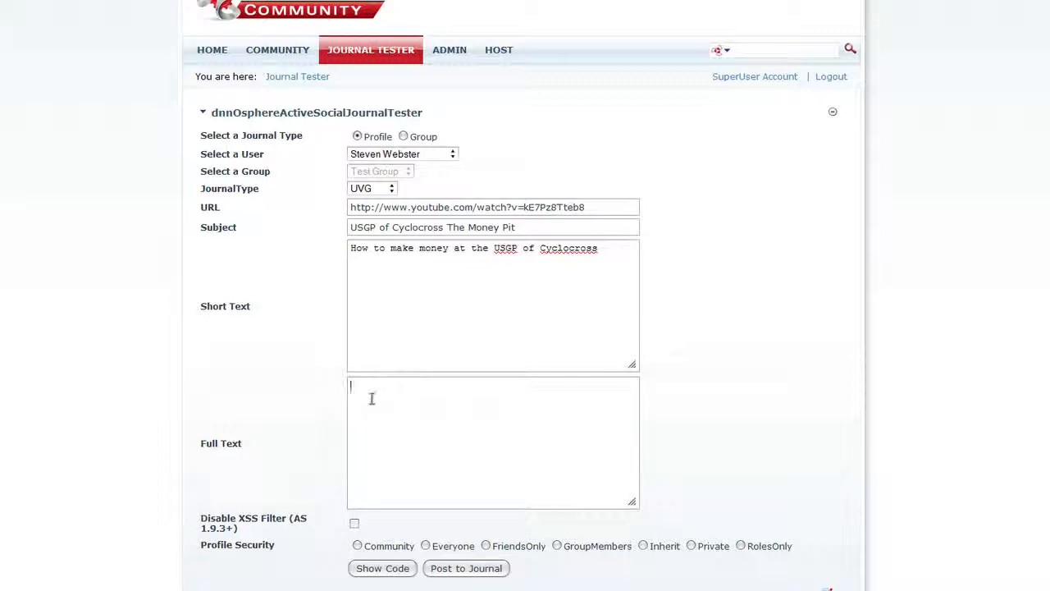
key("alt+Tab")
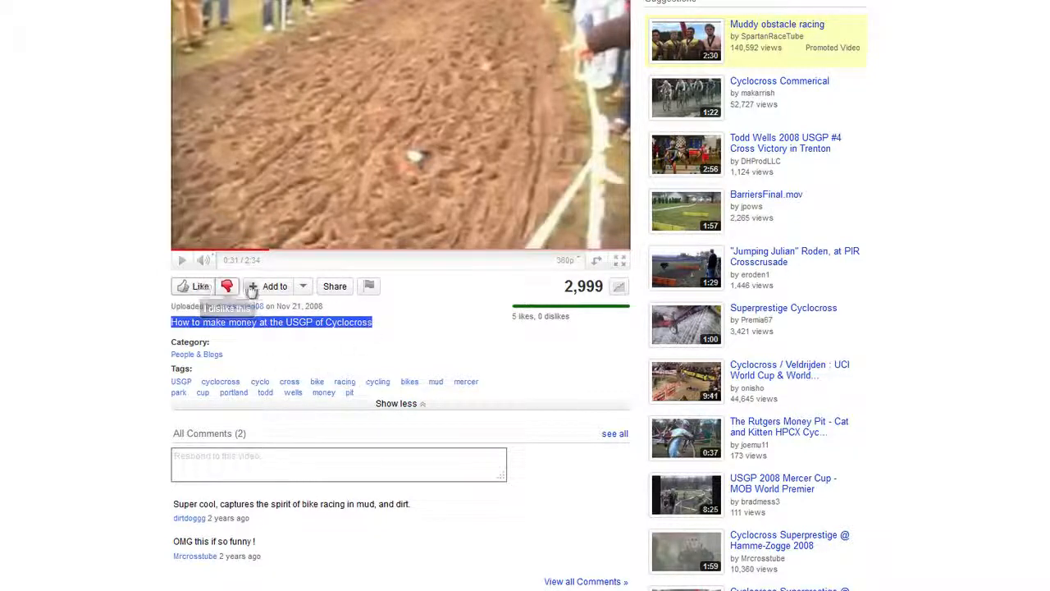
left_click(333, 286)
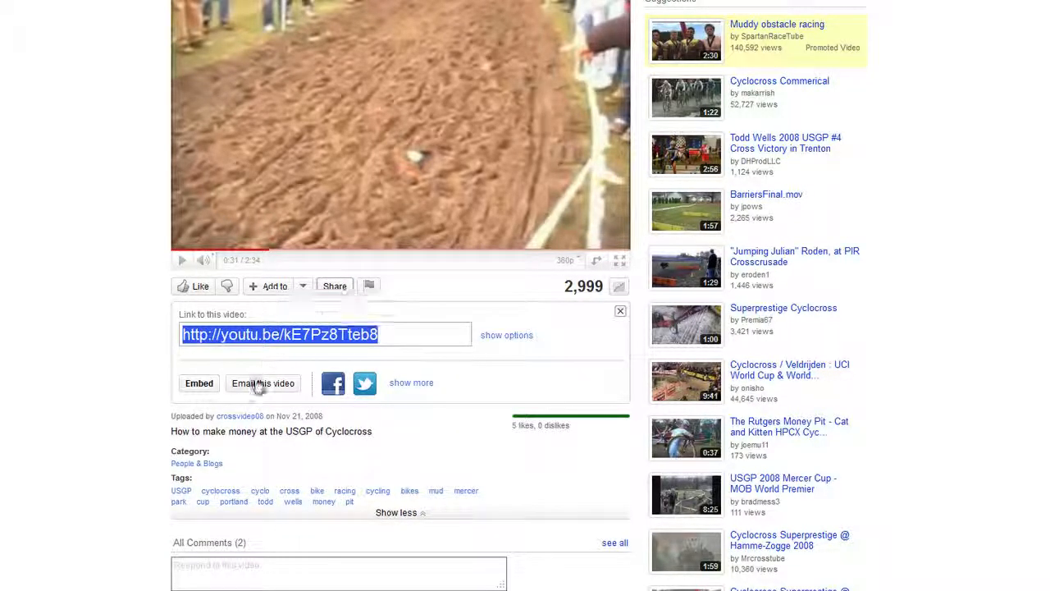
left_click(198, 383)
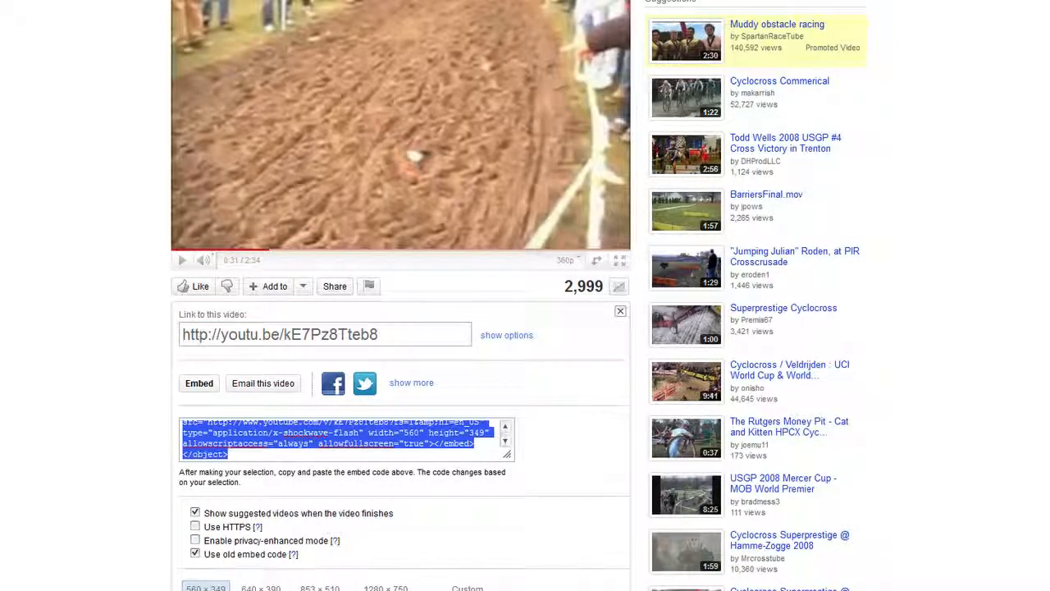
right_click(240, 444)
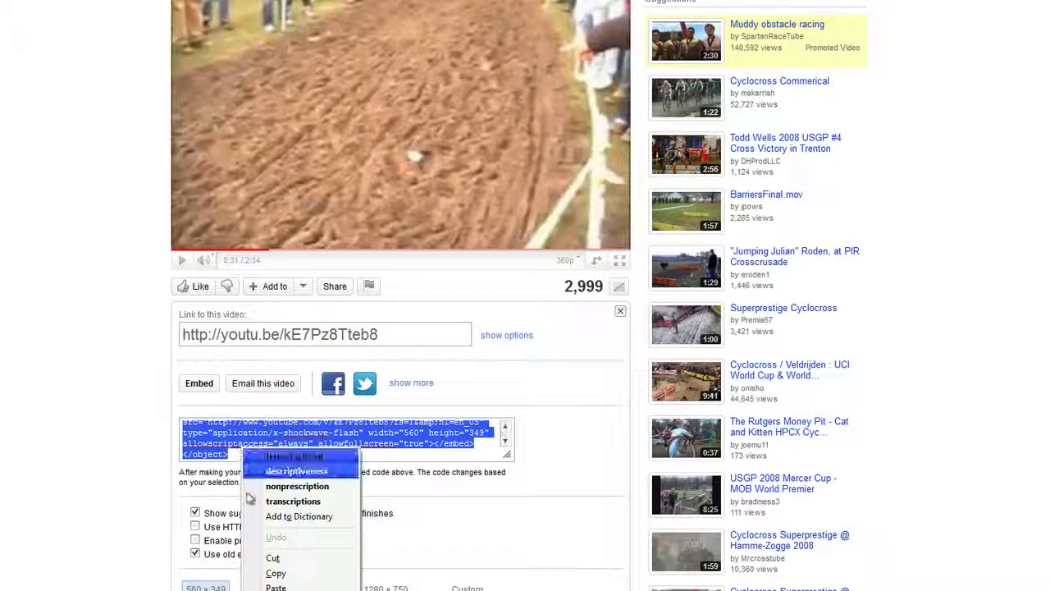
left_click(270, 572)
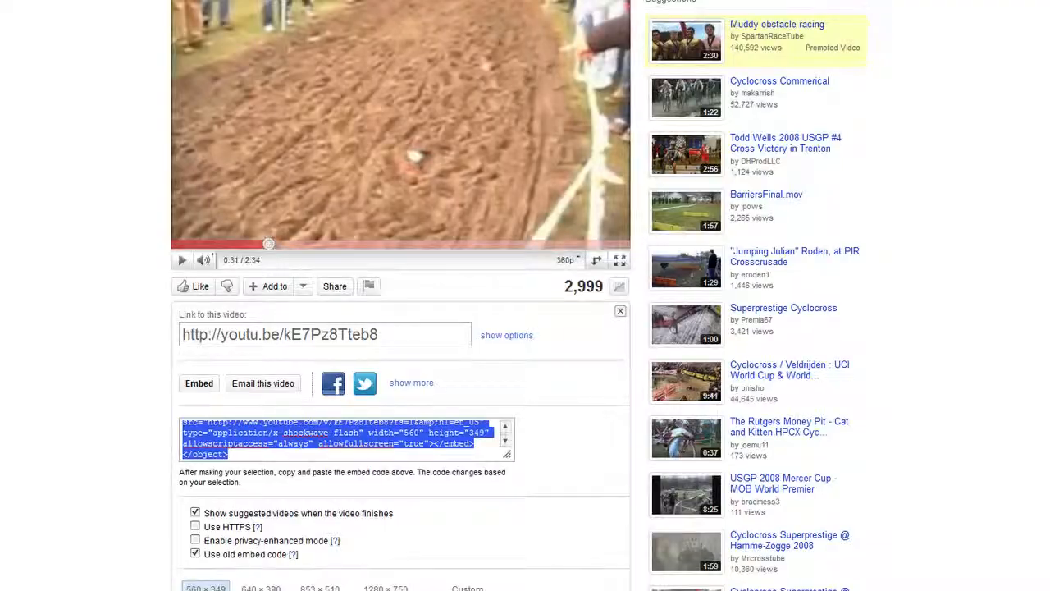
left_click(186, 3)
right_click(405, 424)
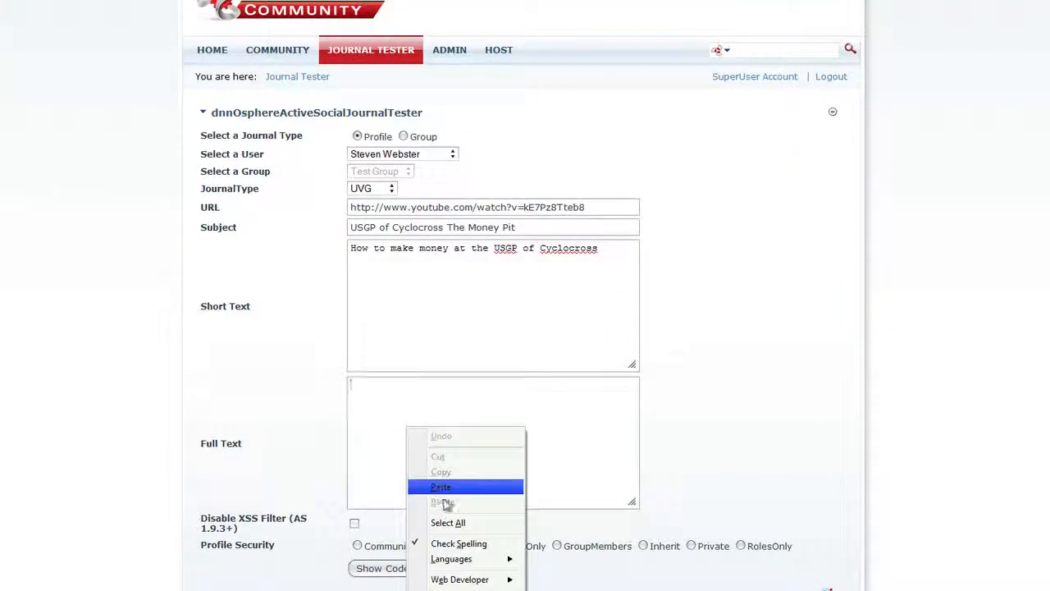
left_click(445, 488)
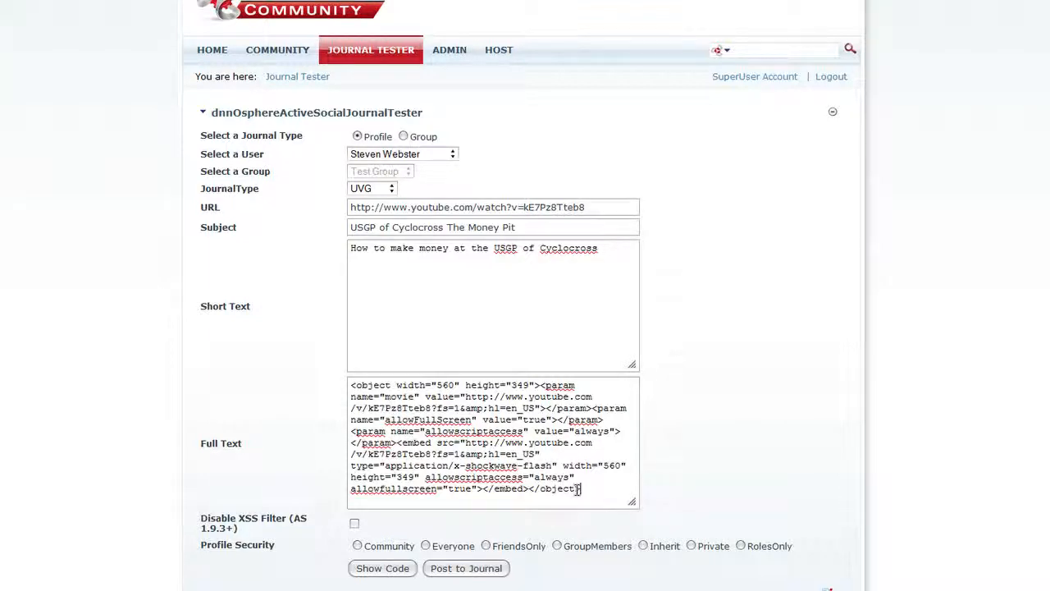
Step: Disable the XSS filter, show the API code, and post the entry to the journal with profile security set to Everyone
left_click(355, 522)
left_click(396, 567)
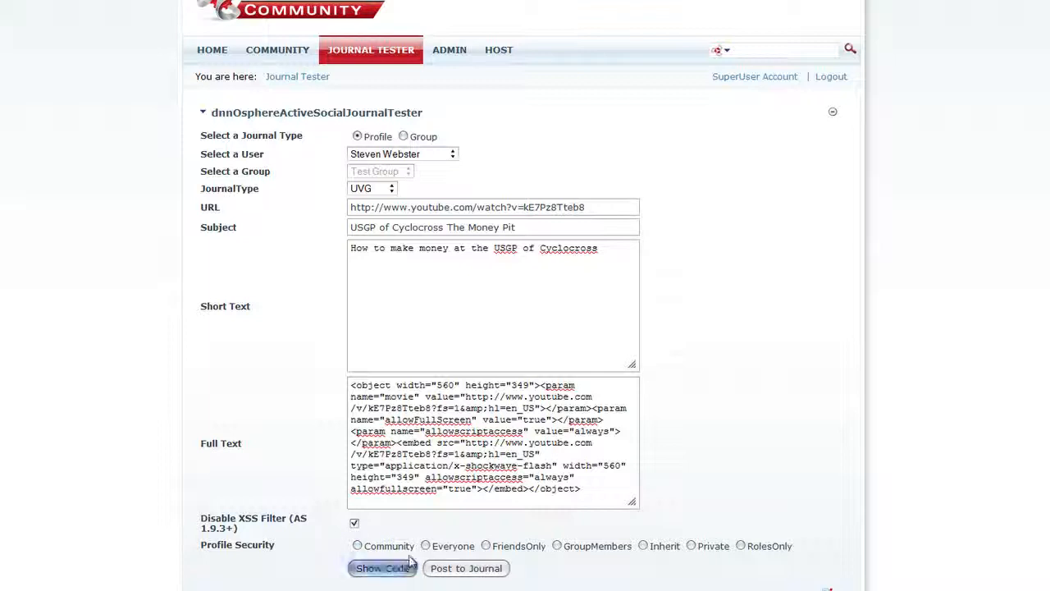
left_click(425, 547)
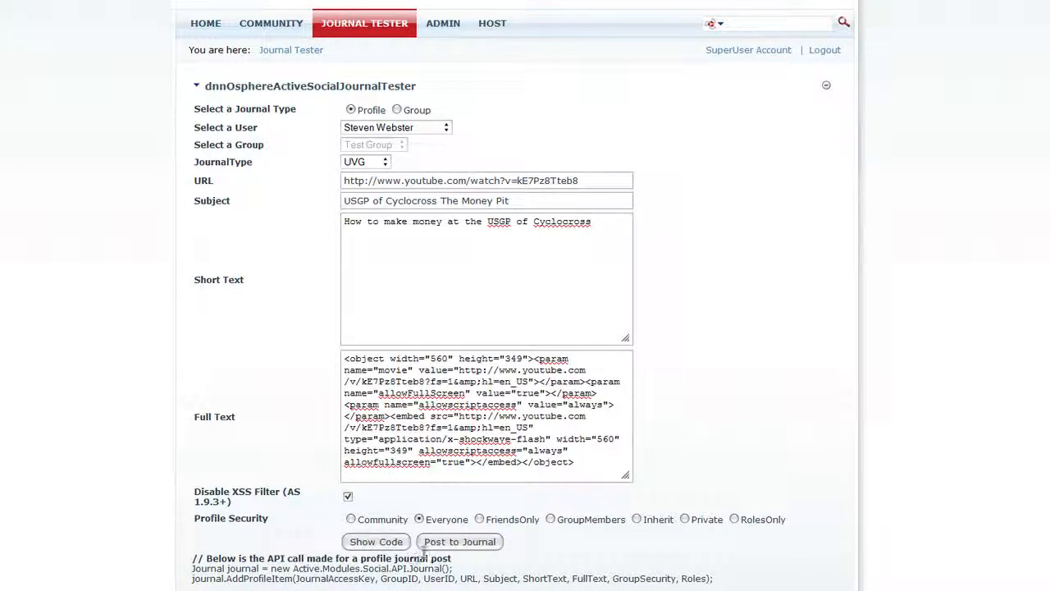
left_click(443, 548)
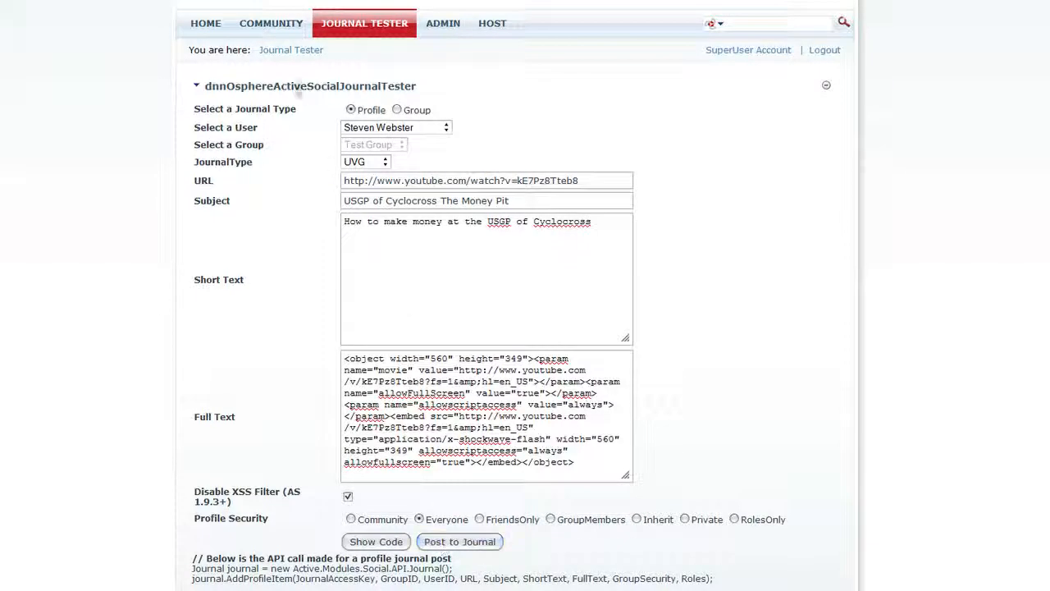
Step: From the Community page's Active Social control panel, open the Summary template of the UVG journal type
left_click(287, 27)
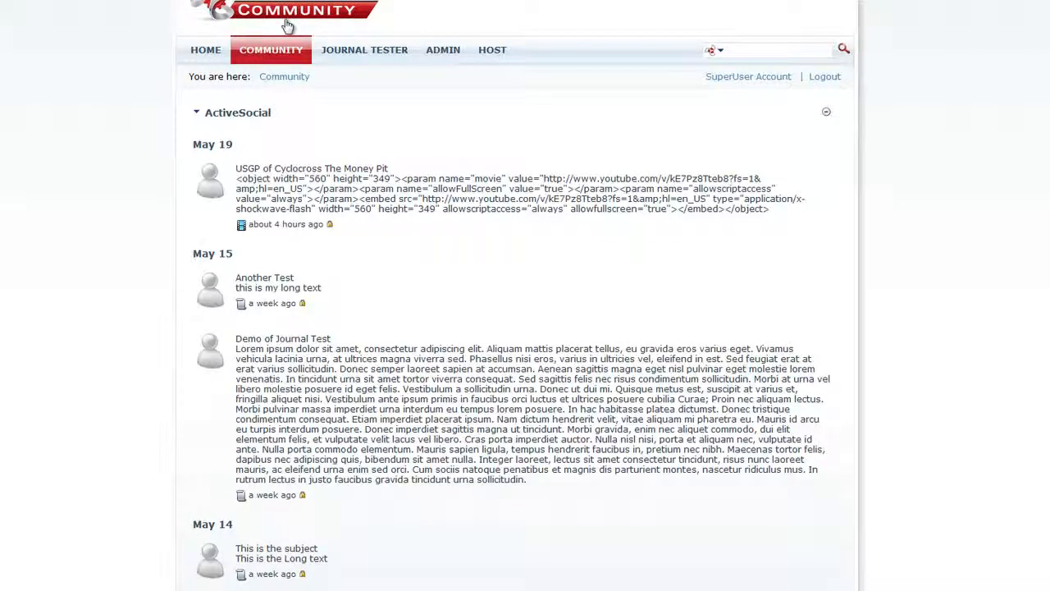
mouse_move(231, 128)
mouse_move(210, 101)
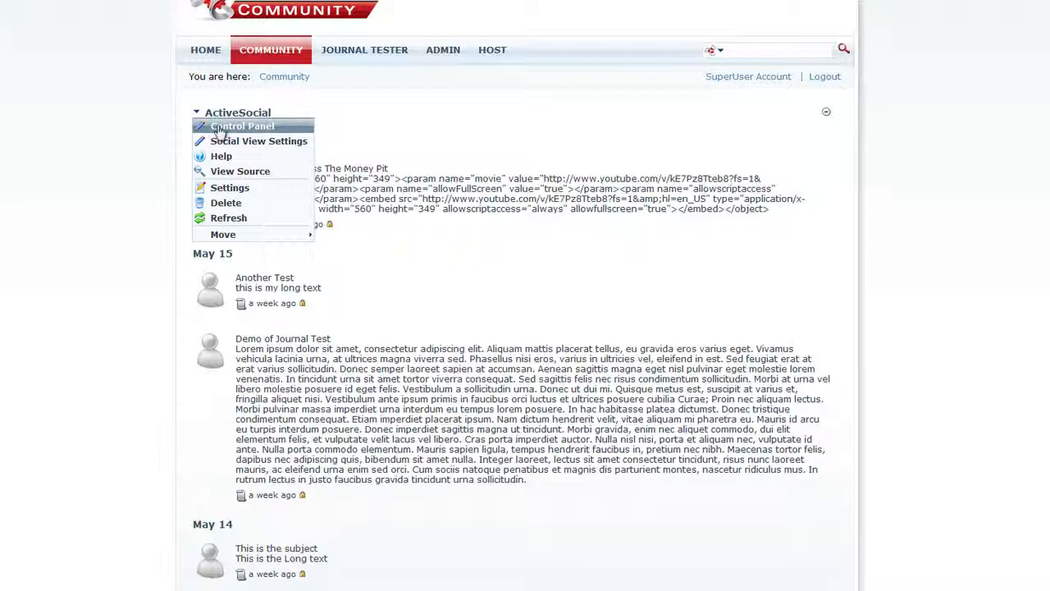
left_click(220, 129)
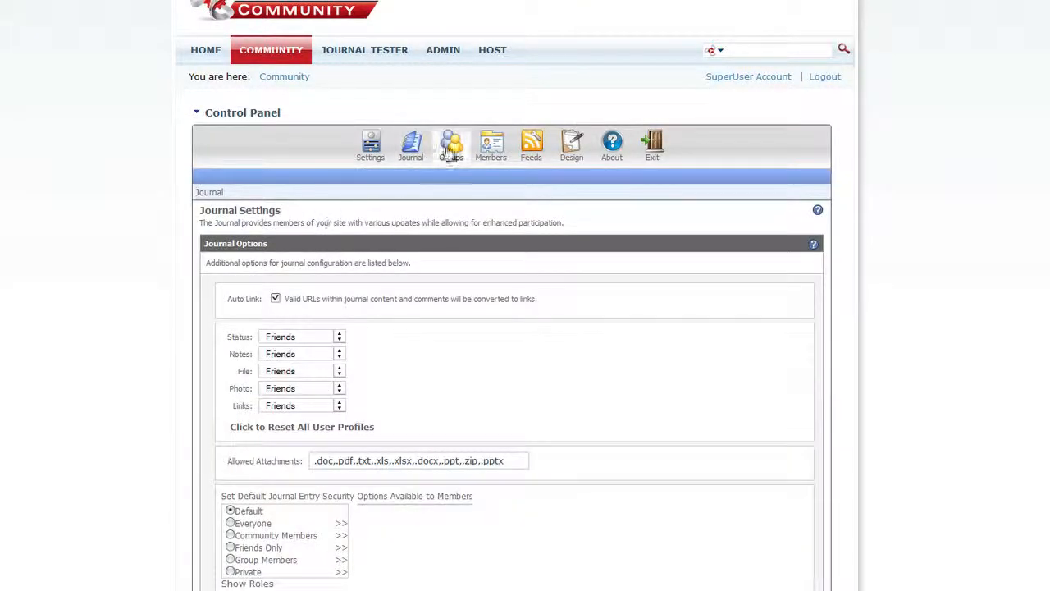
left_click(410, 146)
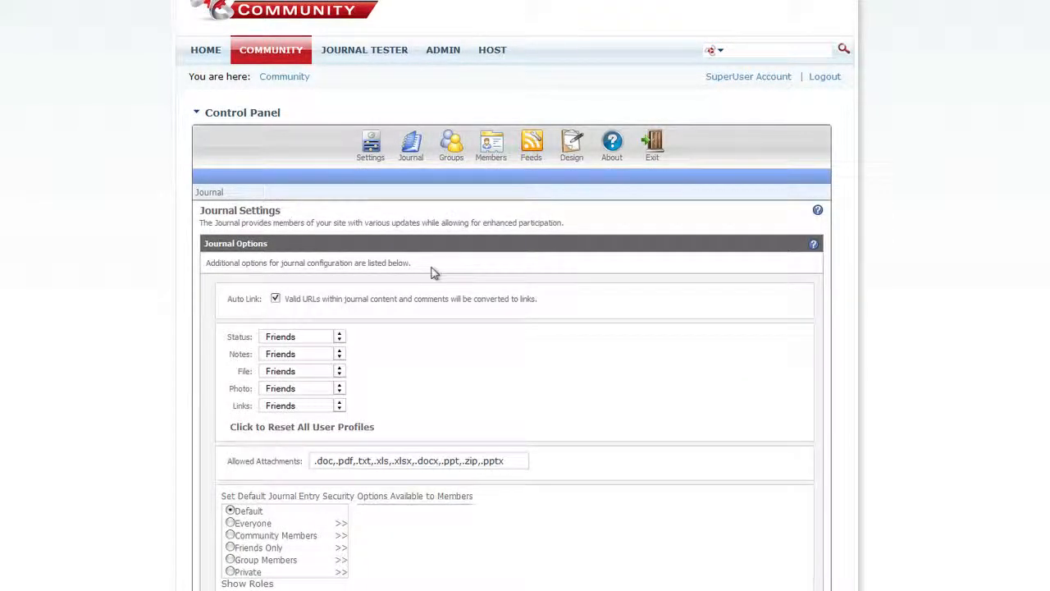
scroll(434, 273, "down", 6)
left_click(304, 533)
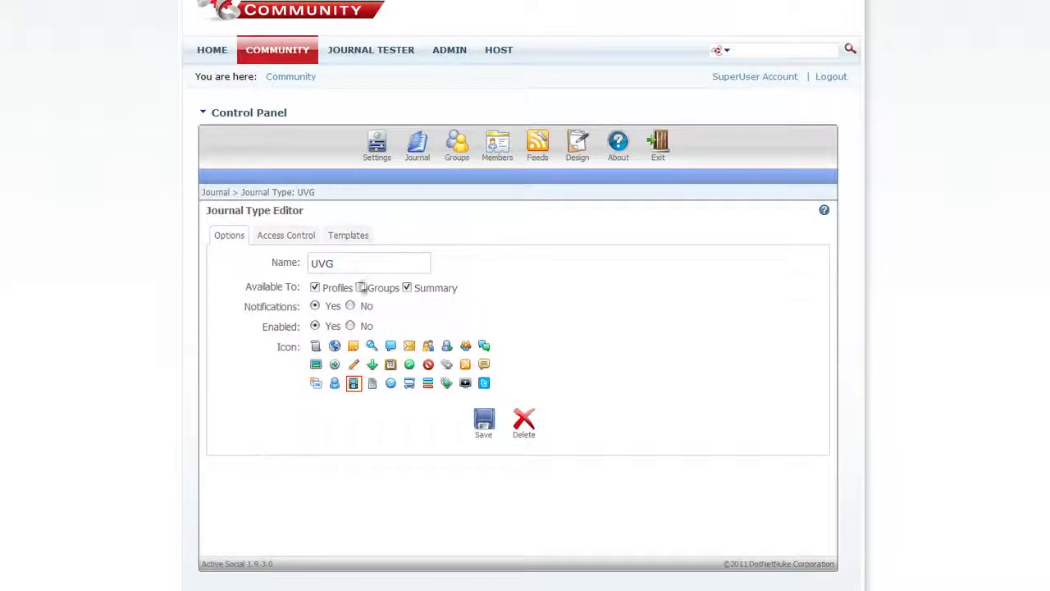
left_click(349, 236)
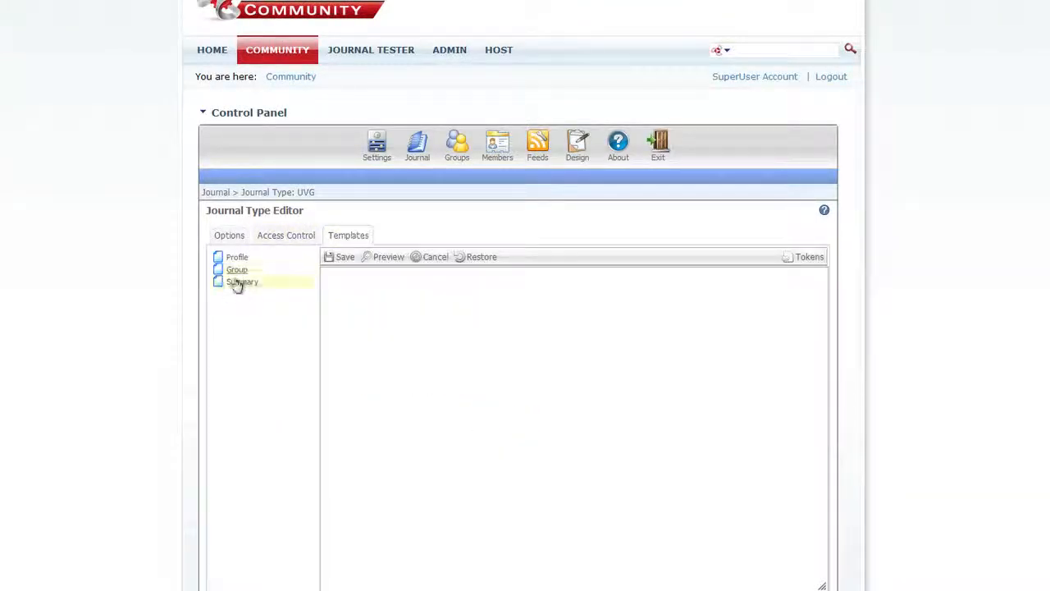
left_click(239, 282)
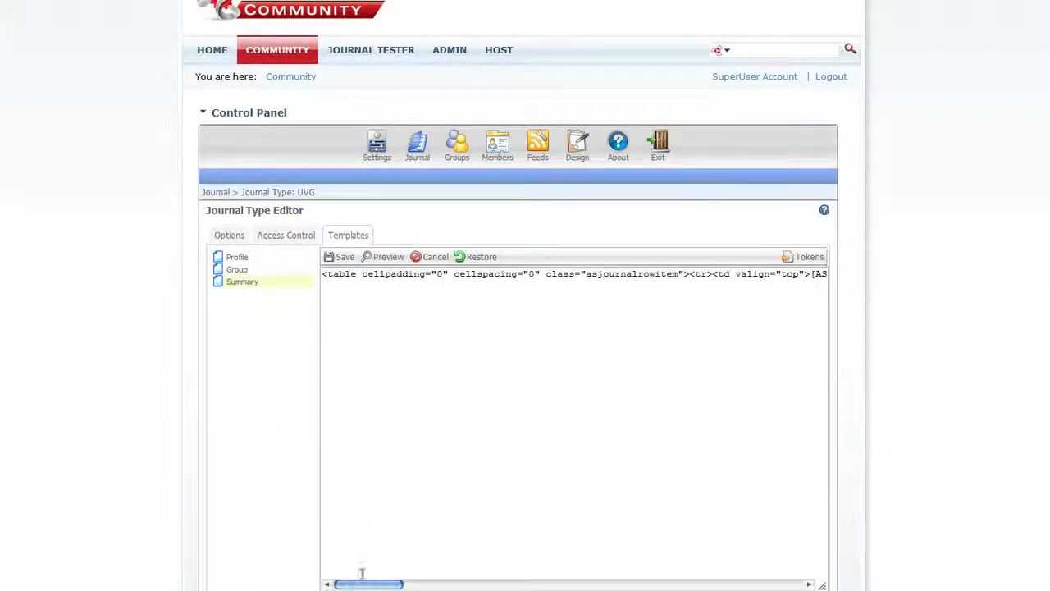
Step: Change the Summary template's [AS:JOURNALINFO:SUMMARY] token to [AS:JOURNALINFO:DI:SUMMARY], save the template, and exit the control panel
left_click_drag(366, 583, 556, 587)
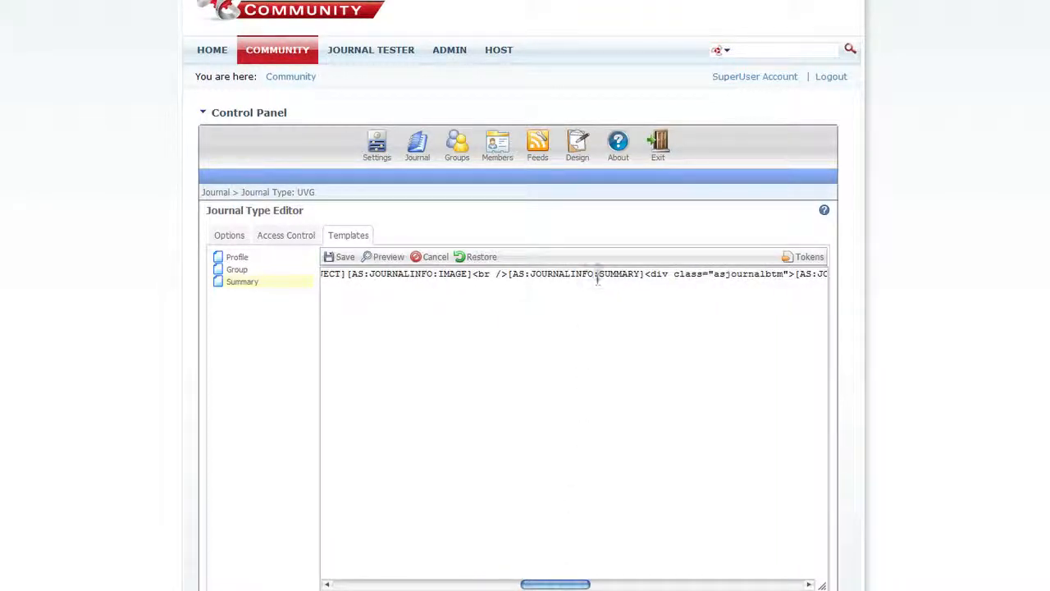
type("DIS")
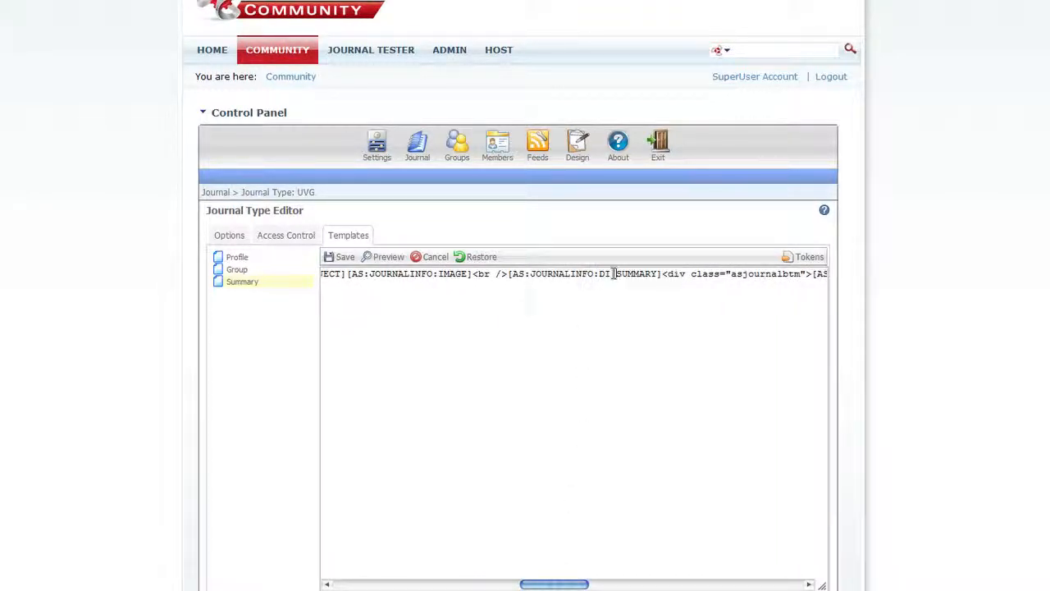
left_click(344, 257)
left_click(661, 147)
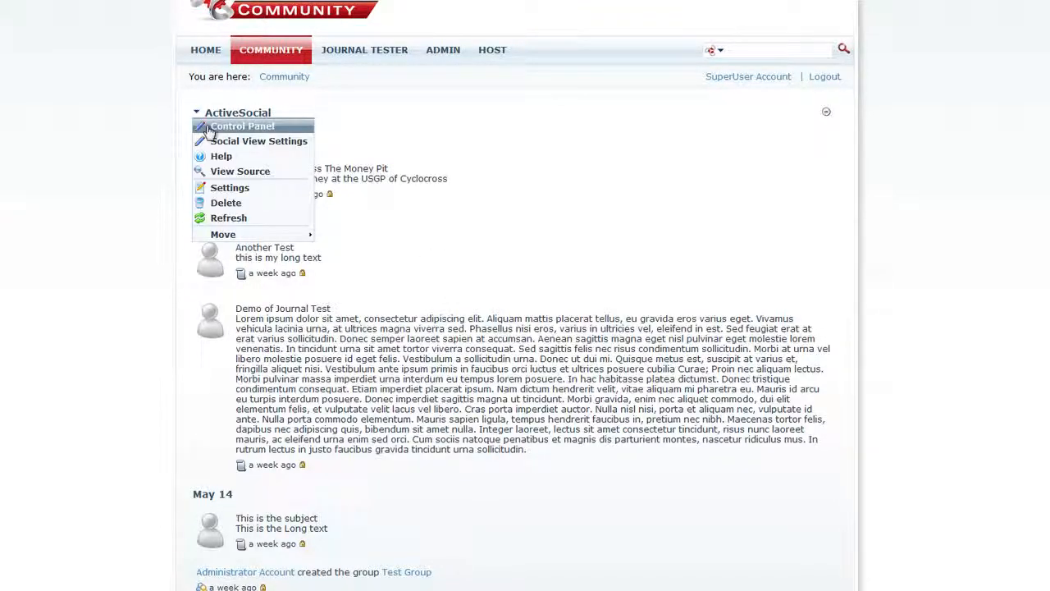
Step: Reopen the UVG journal type's Summary template from the Active Social control panel on the Community page
left_click(218, 124)
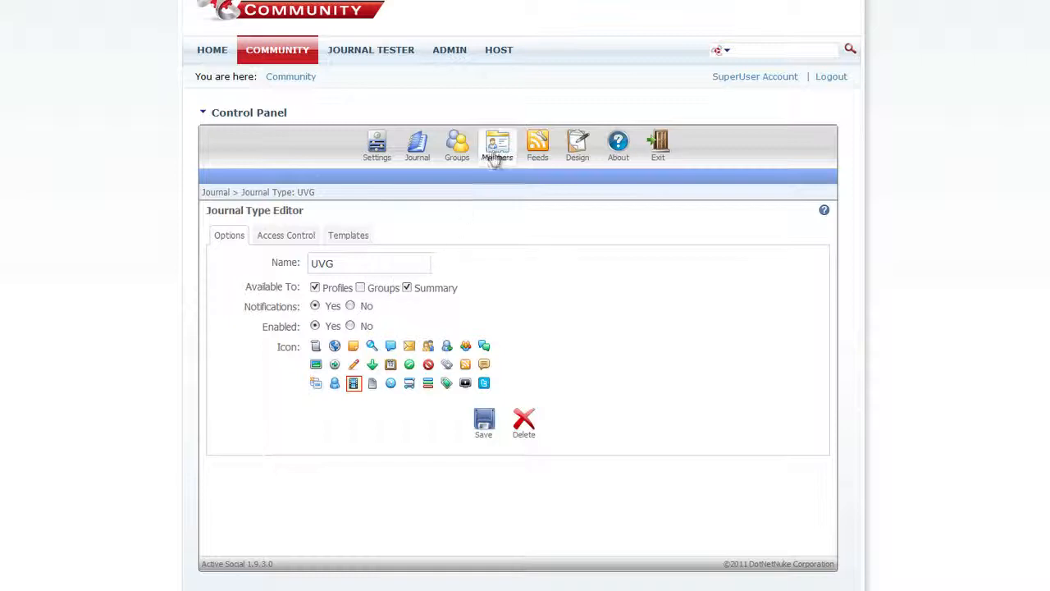
left_click(419, 149)
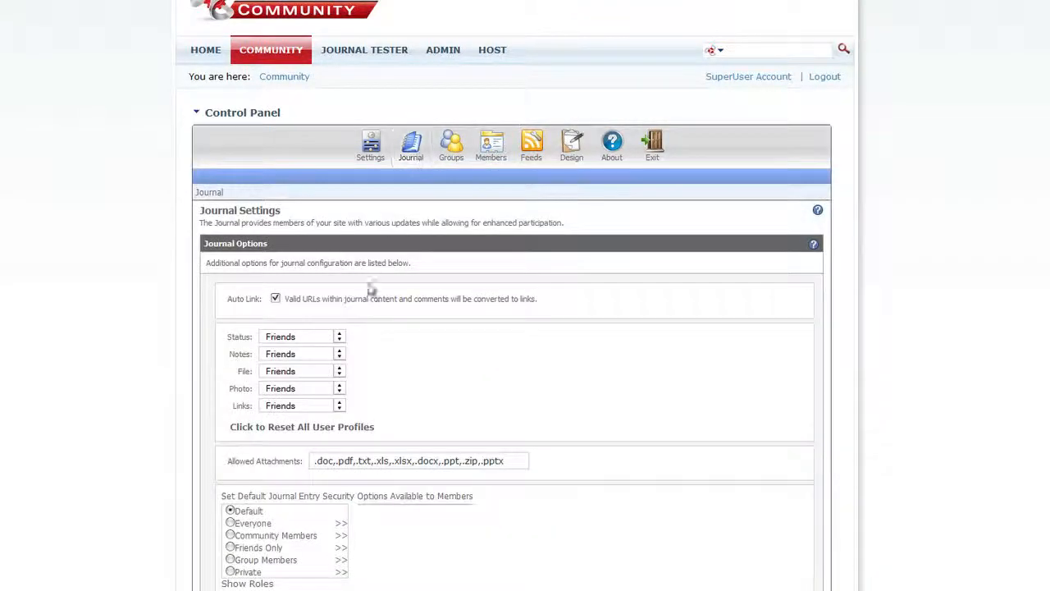
scroll(523, 404, "down", 5)
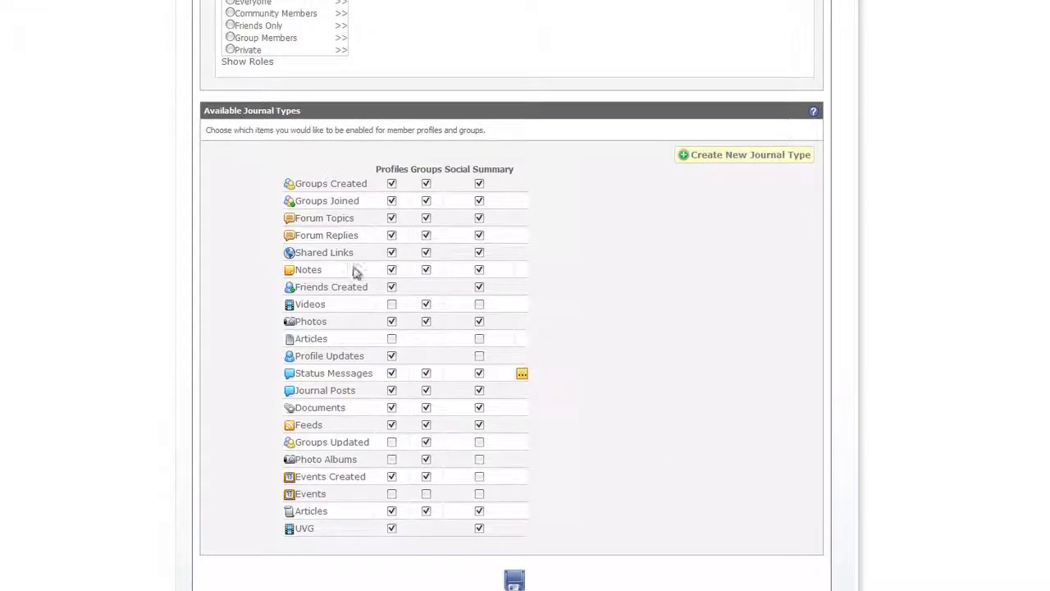
left_click(305, 528)
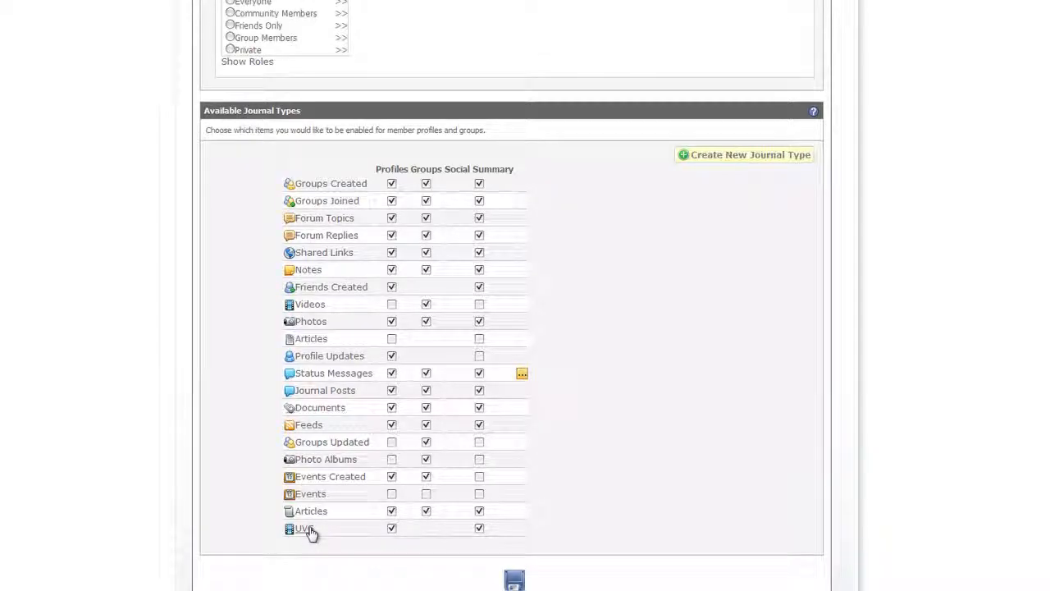
left_click(347, 235)
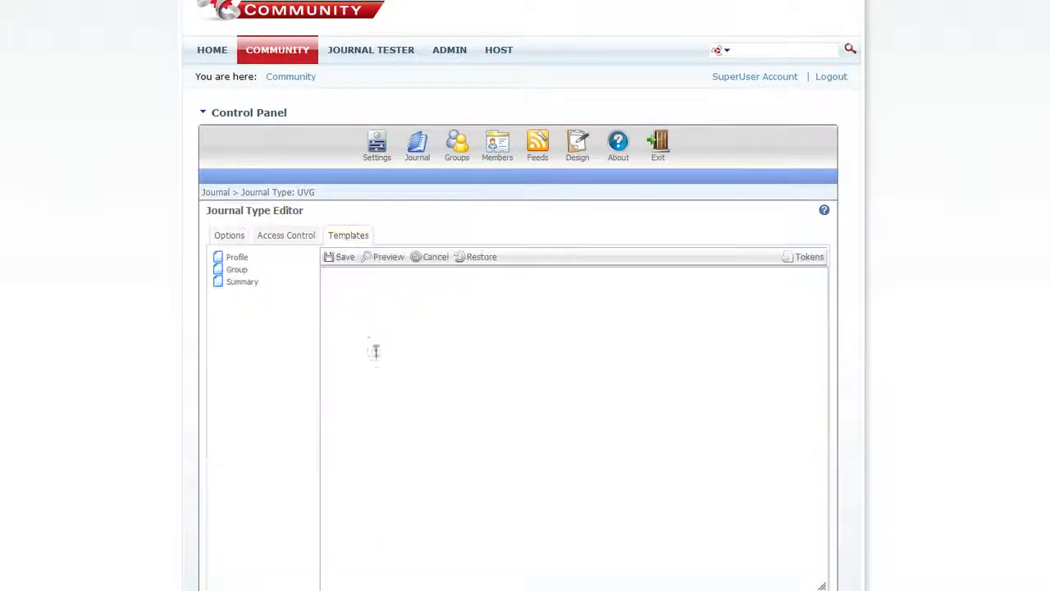
left_click(235, 283)
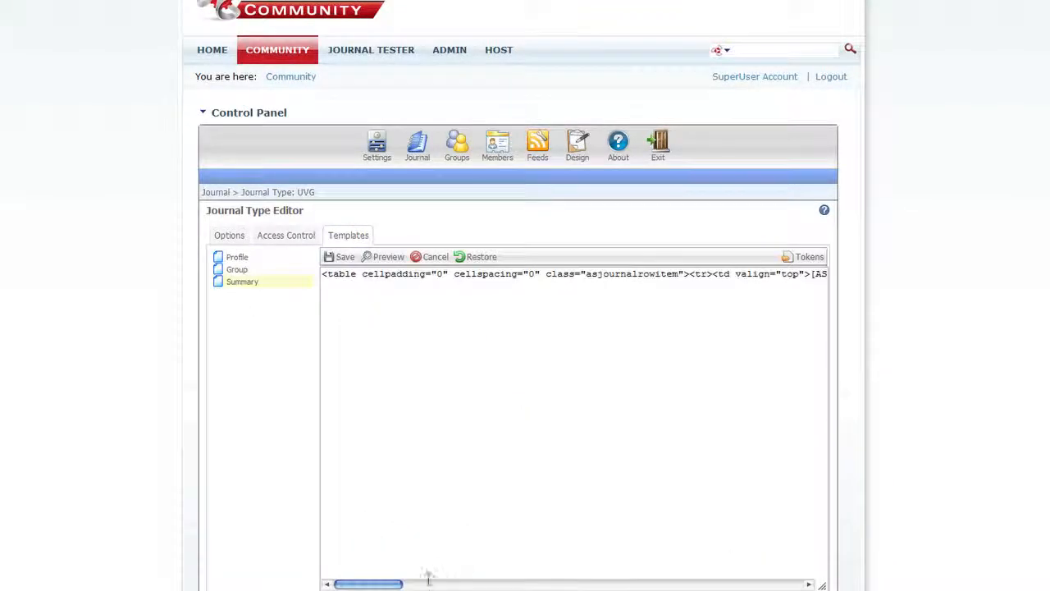
Step: Duplicate the [AS:JOURNALINFO:DI:SUMMARY] token in the Summary template and separate the two copies with a <br> tag
left_click_drag(387, 584, 566, 587)
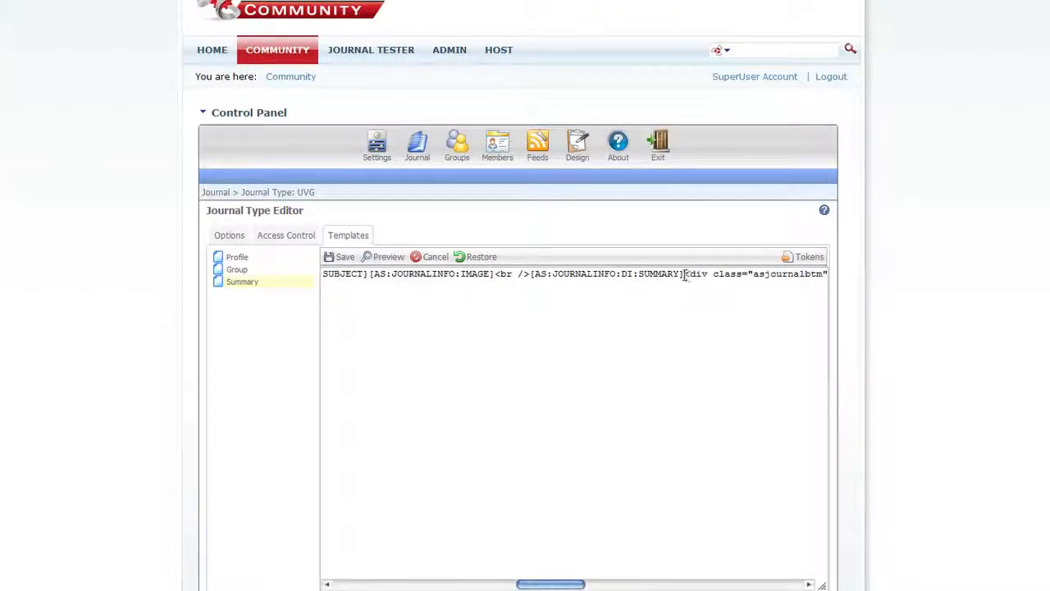
left_click_drag(684, 275, 531, 279)
key("ctrl+c")
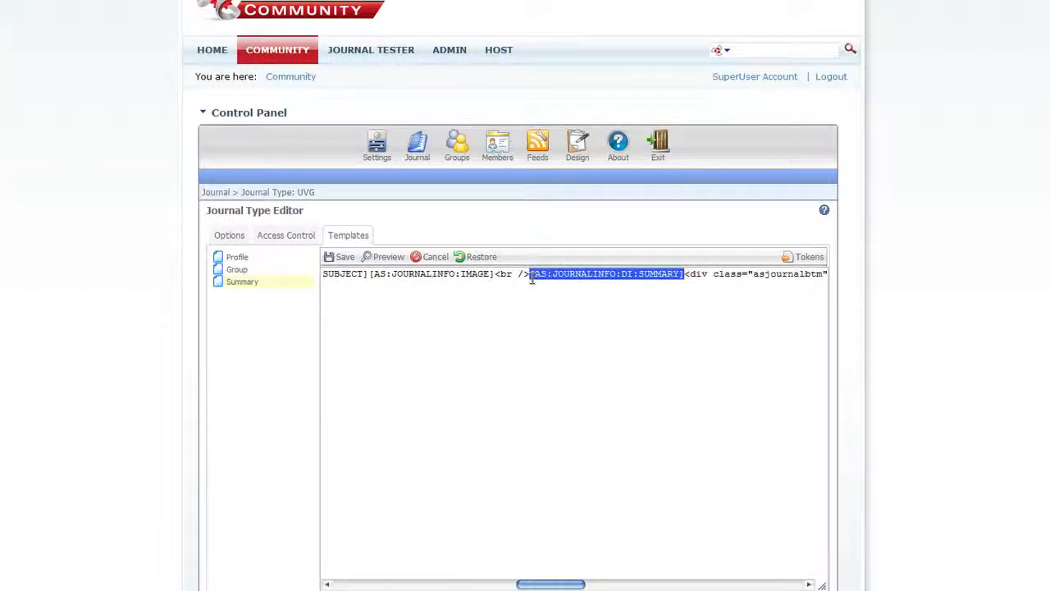
left_click(532, 279)
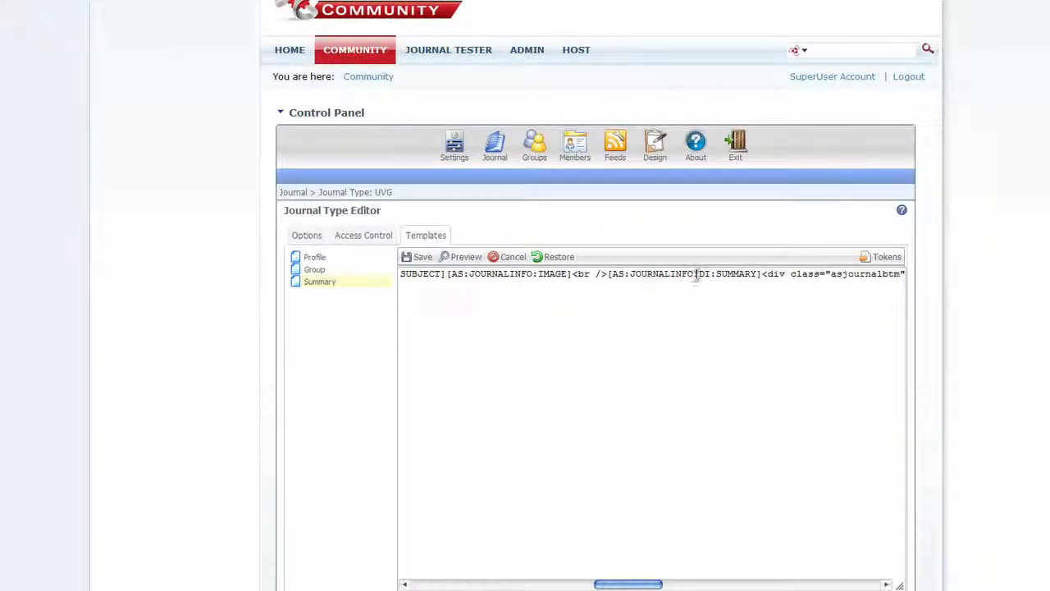
key("ctrl+v")
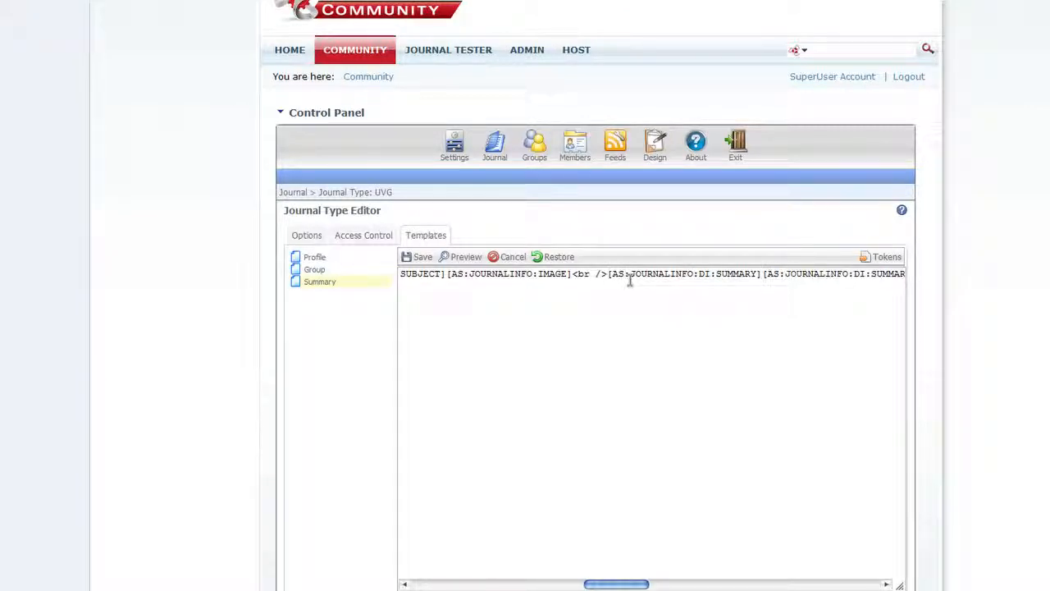
type("<br>")
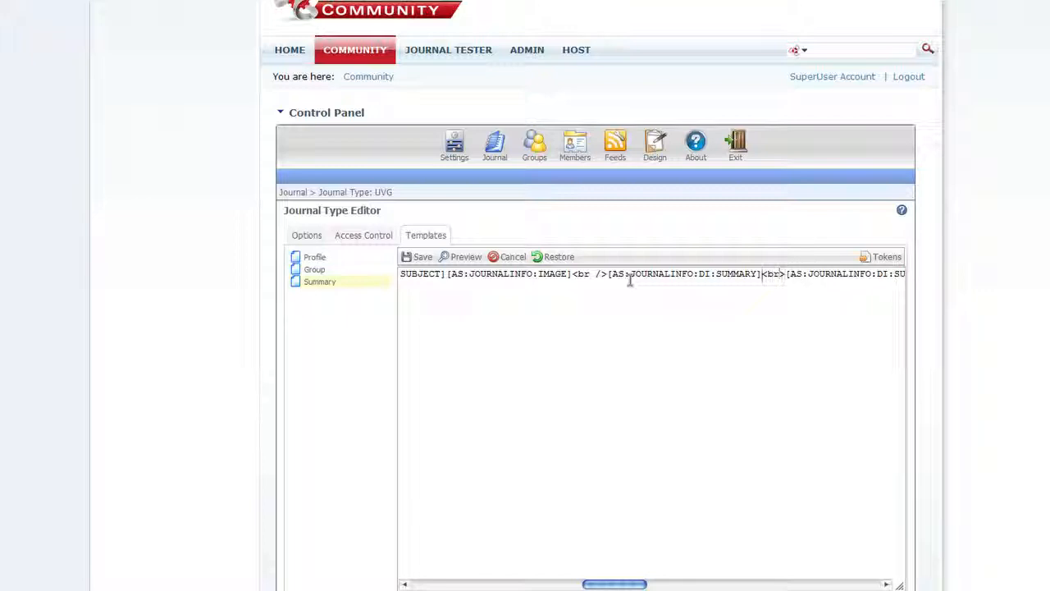
Step: Change the first duplicated token to [AS:JOURNALINFO:DI:BODY], save the Summary template, and exit the control panel
key("shift+Left")
key("shift+Left")
key("shift+Left")
key("shift+Left")
key("shift+Left")
key("shift+Left")
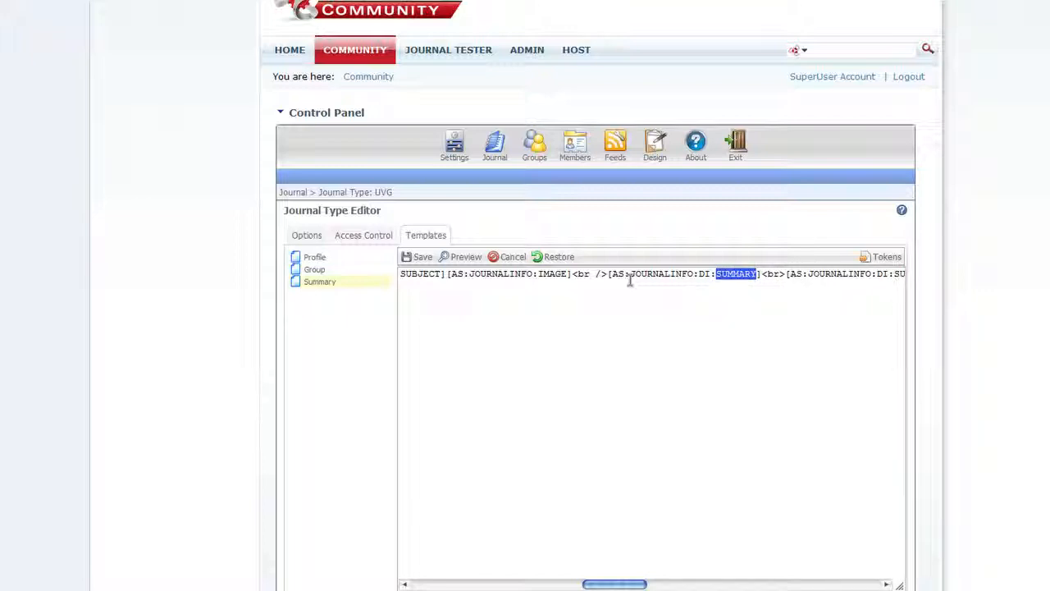
type("BODY")
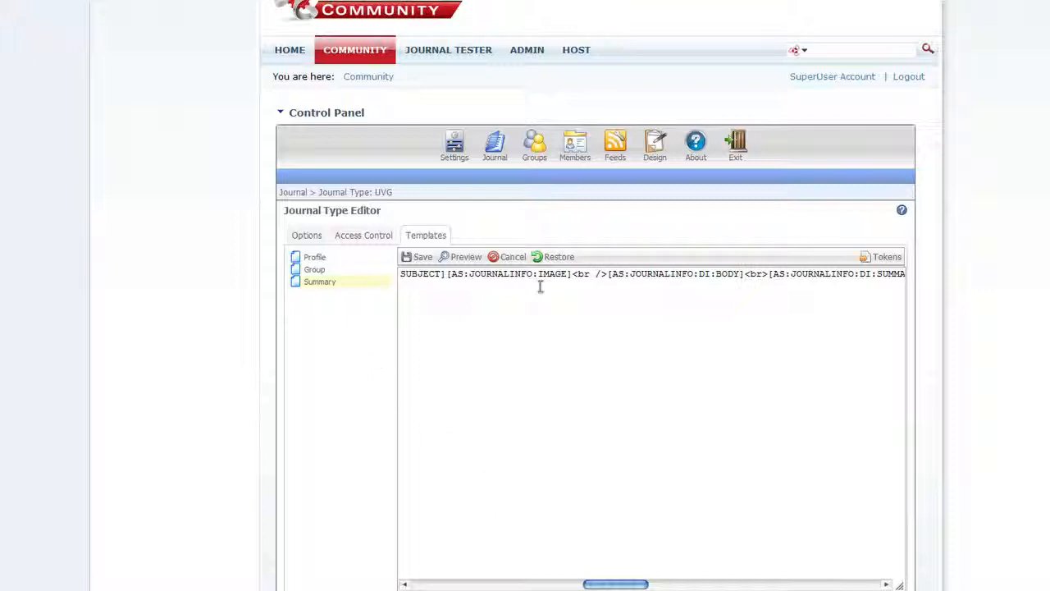
left_click(420, 258)
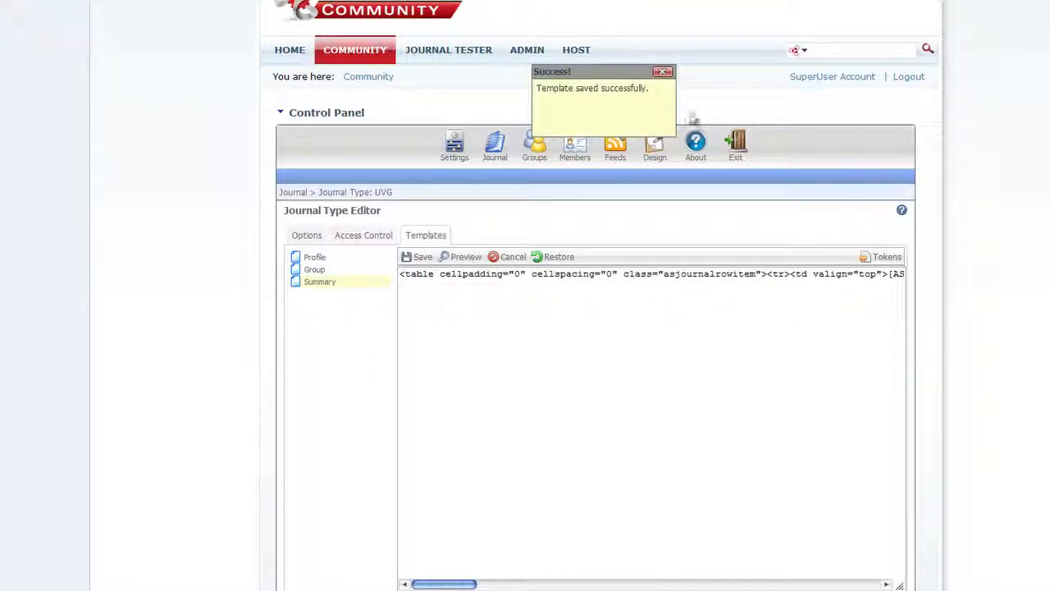
left_click(737, 148)
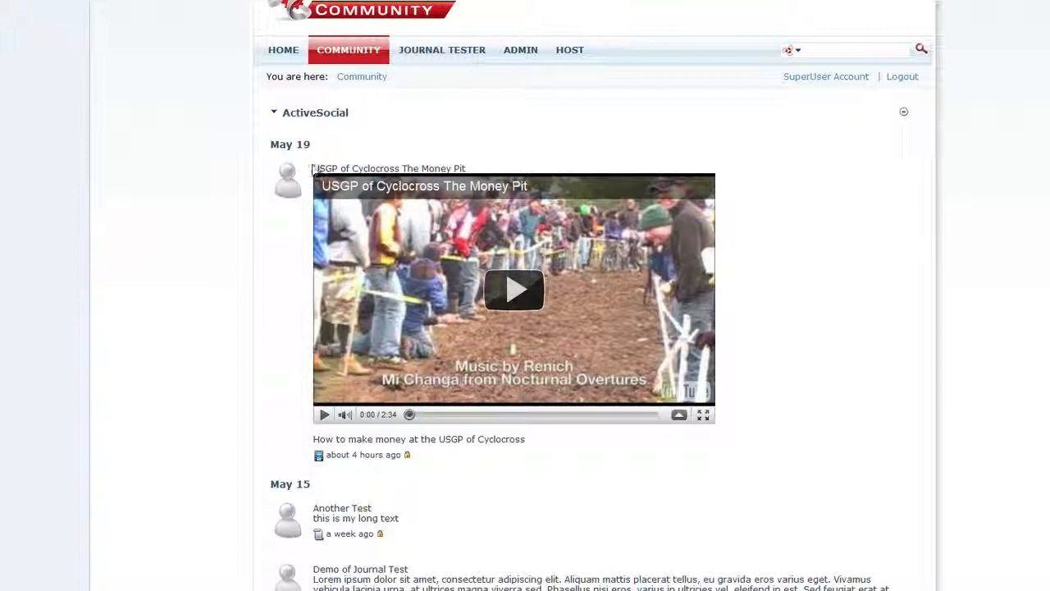
Step: Play the embedded video in the journal entry, check its summary text and security setting, and pause the video
left_click(515, 302)
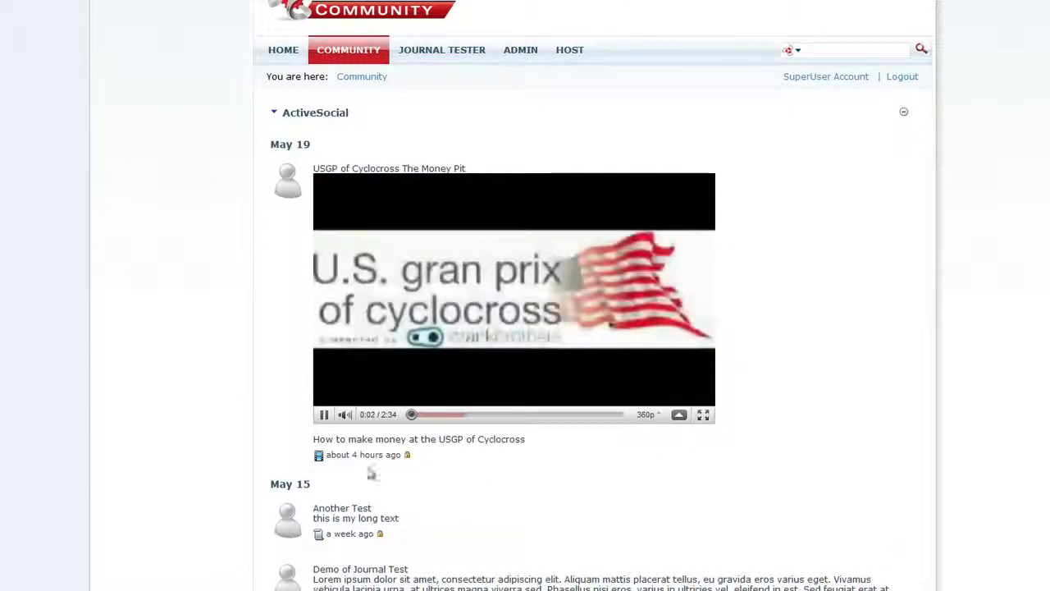
left_click_drag(314, 443, 534, 450)
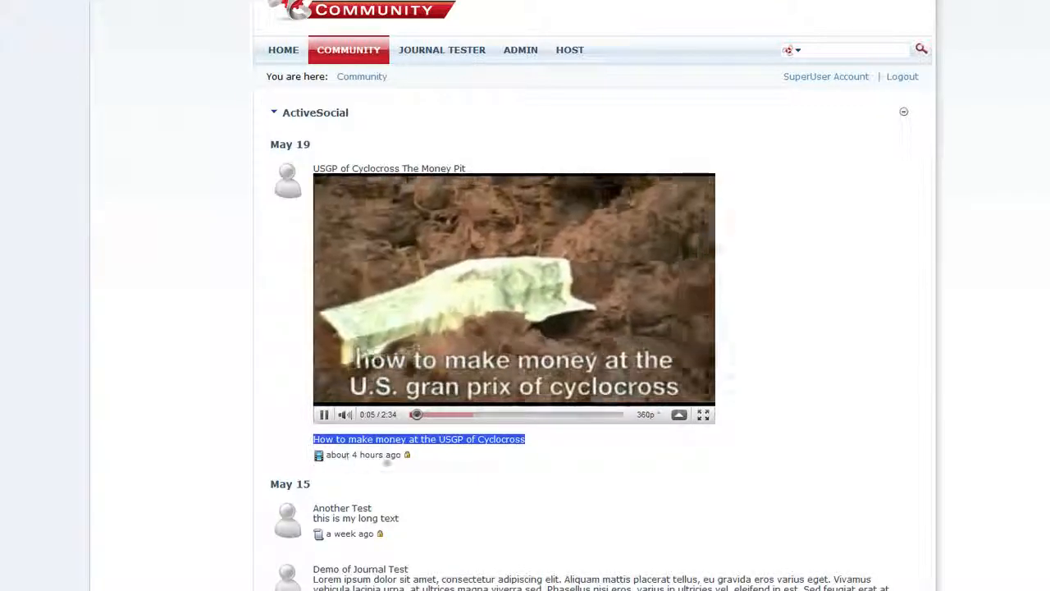
mouse_move(408, 458)
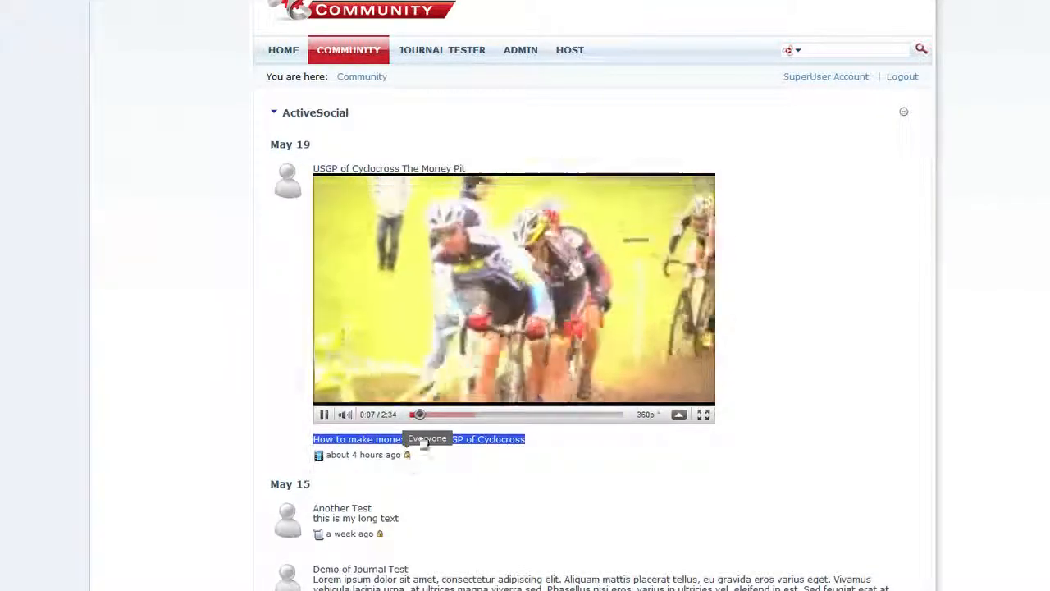
left_click(323, 417)
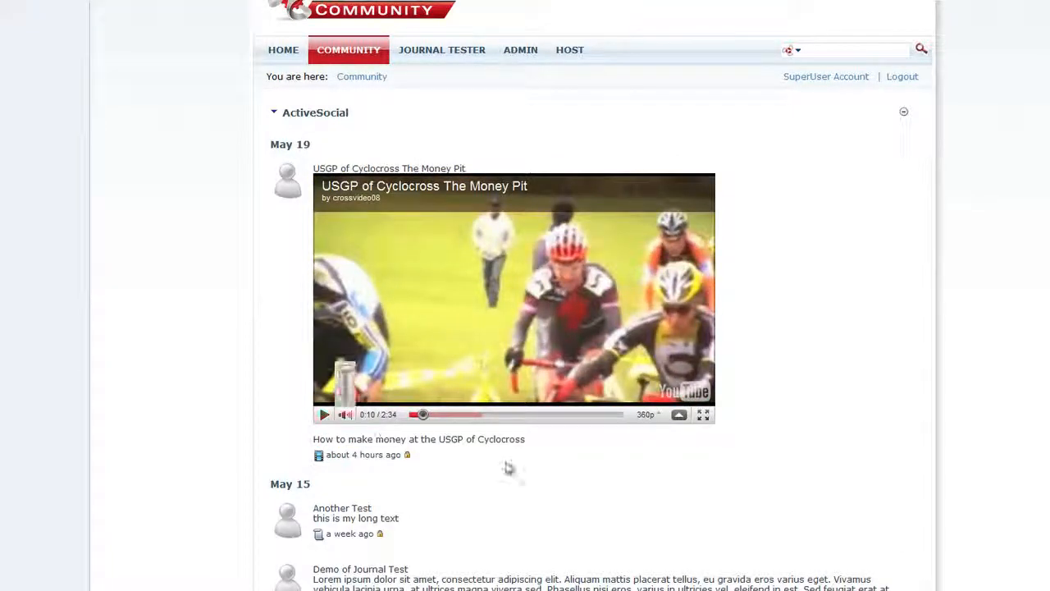